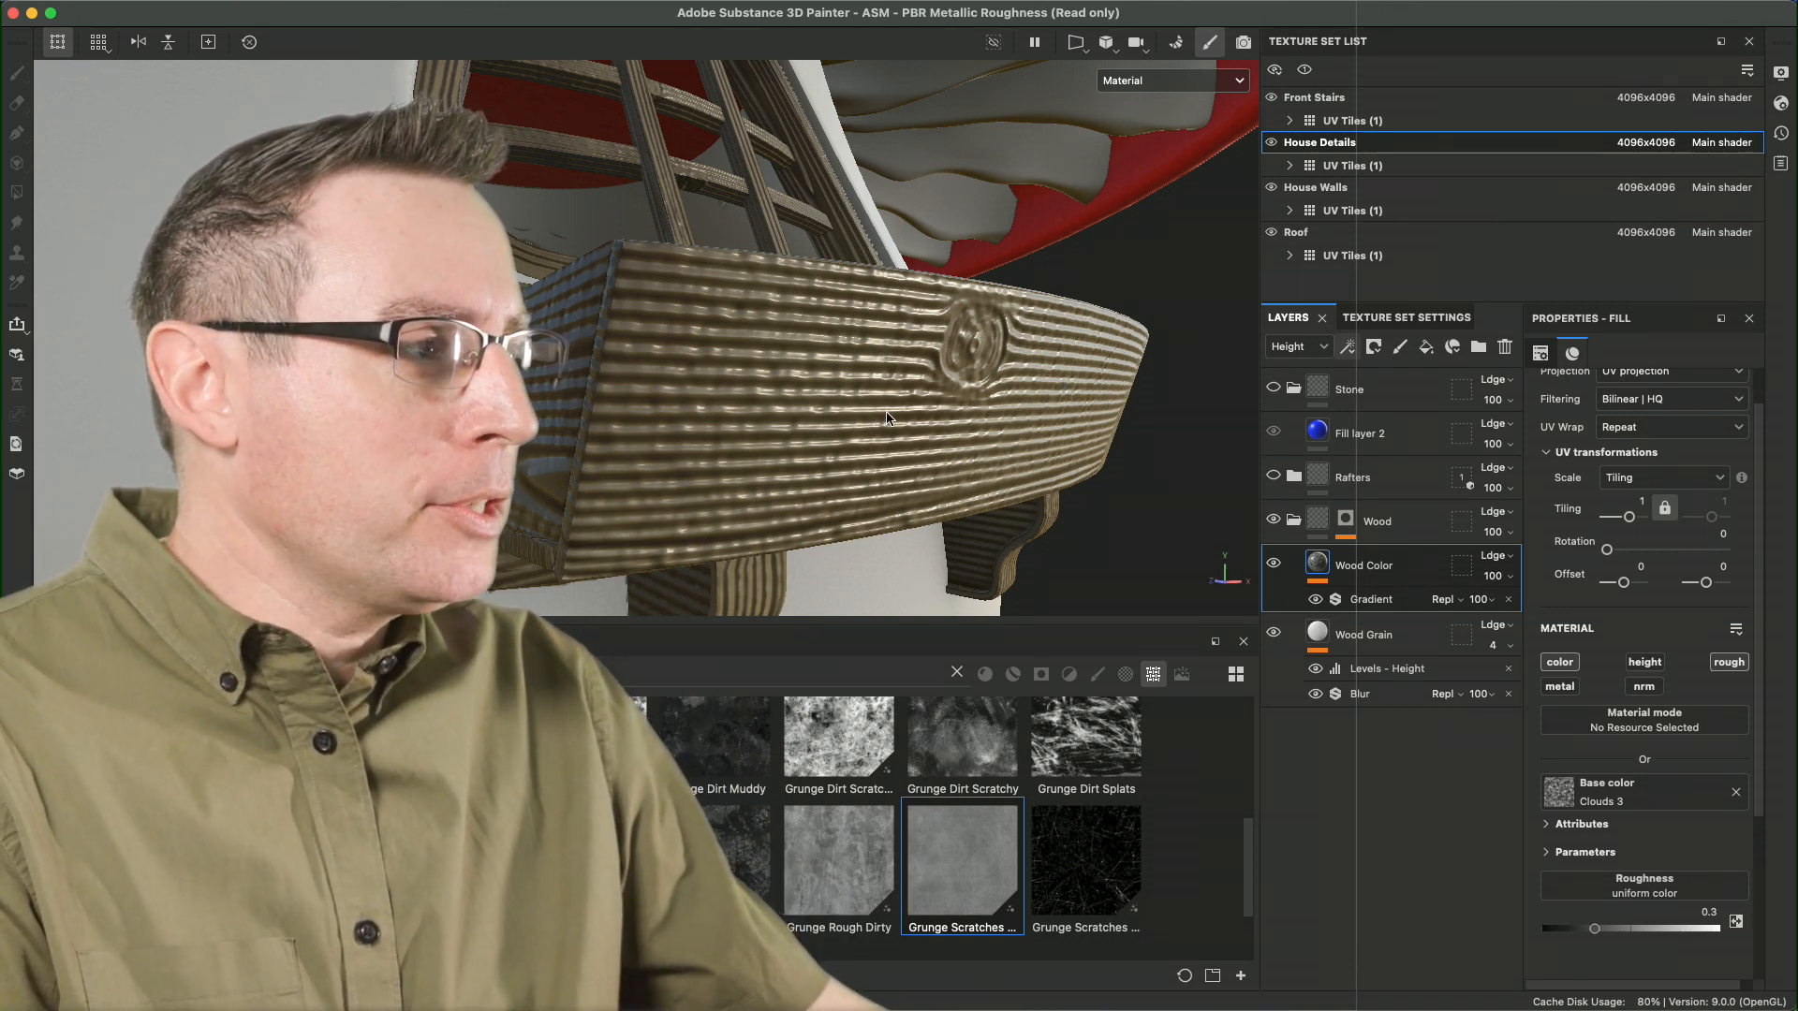
Step: Hide the Wood Grain layer to show the balcony's wood without its grain relief
left_click_drag(859, 426, 894, 493, "alt")
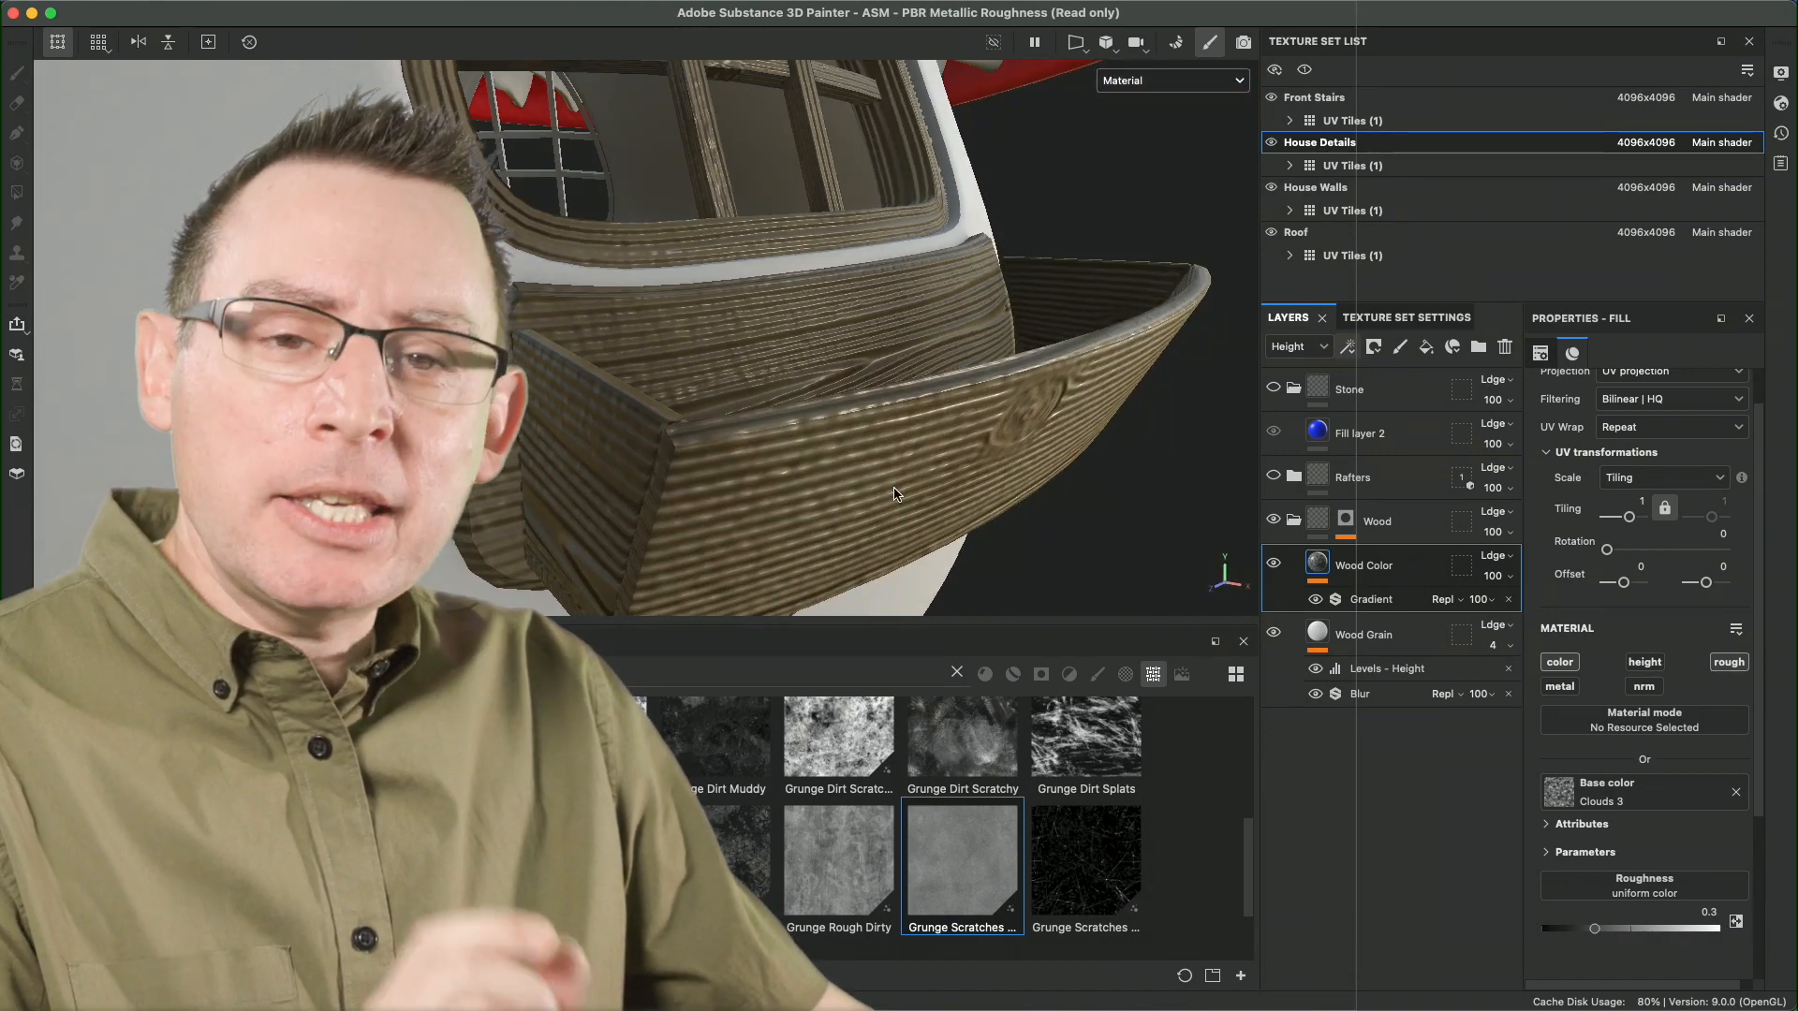
left_click_drag(890, 486, 870, 403, "alt")
right_click_drag(871, 402, 848, 438, "shift")
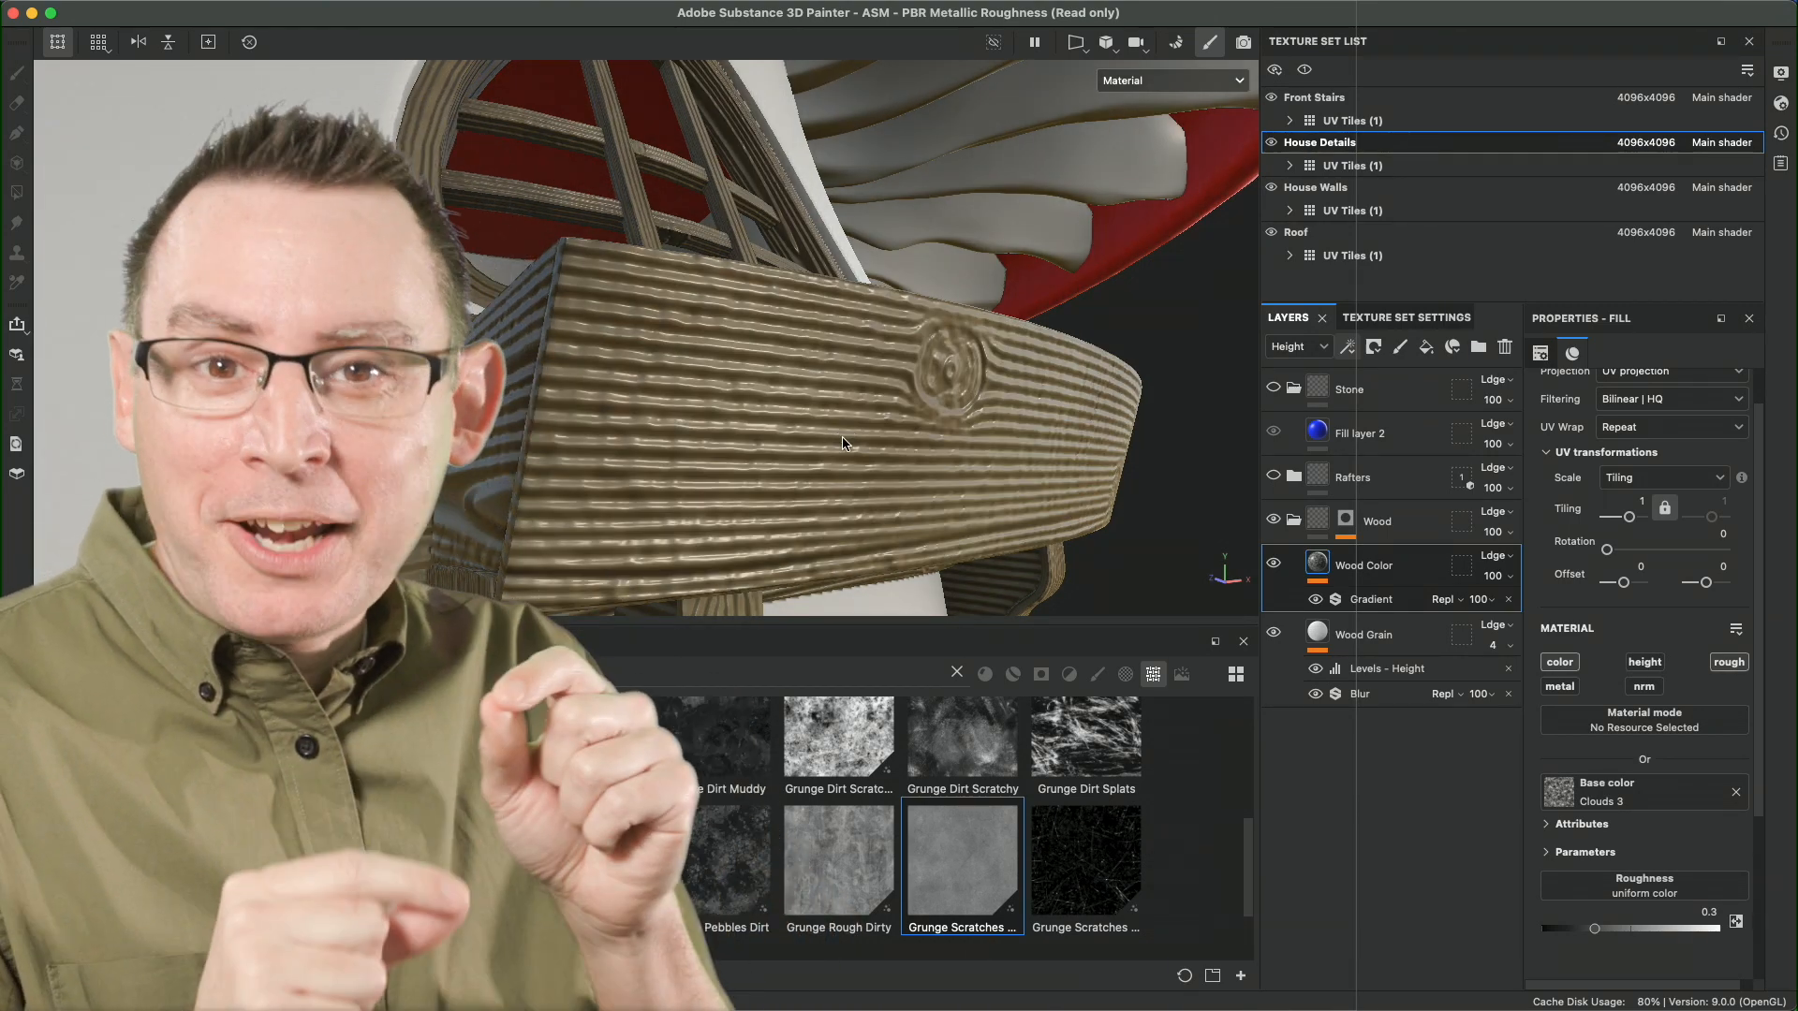
right_click_drag(884, 435, 913, 449, "shift")
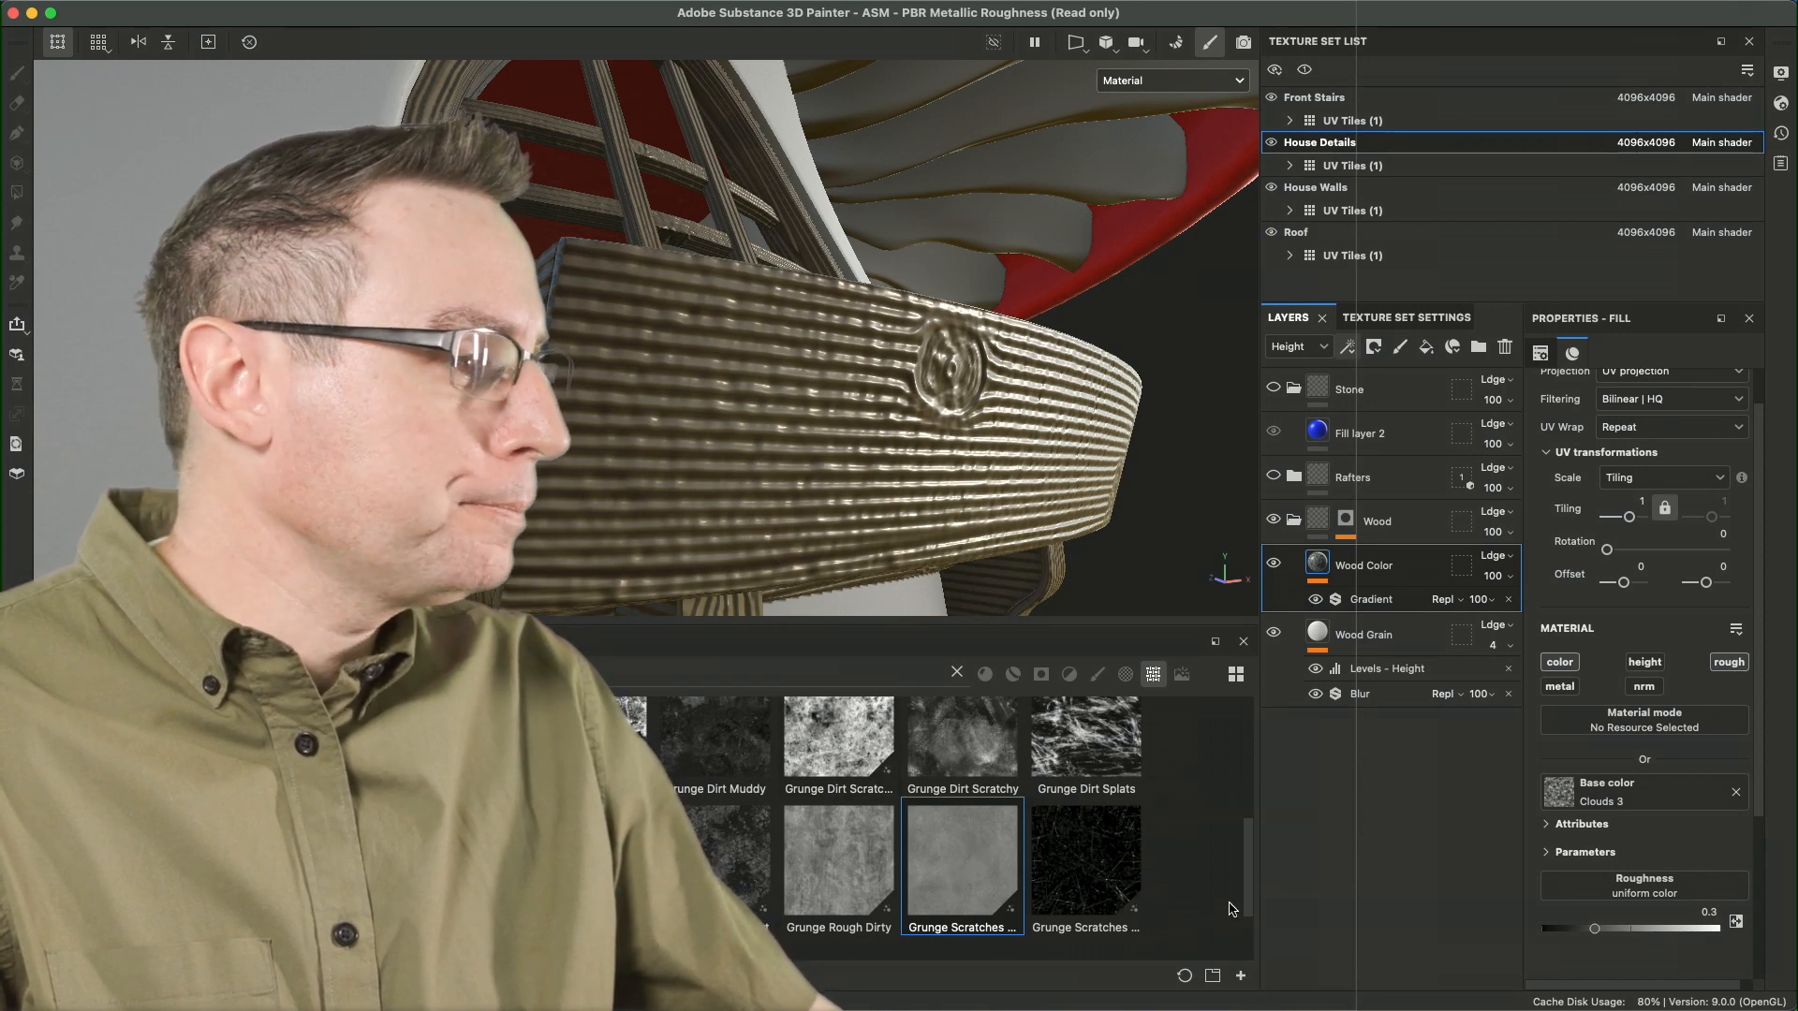
left_click_drag(1247, 897, 1249, 877)
scroll(1251, 883, "up", 2)
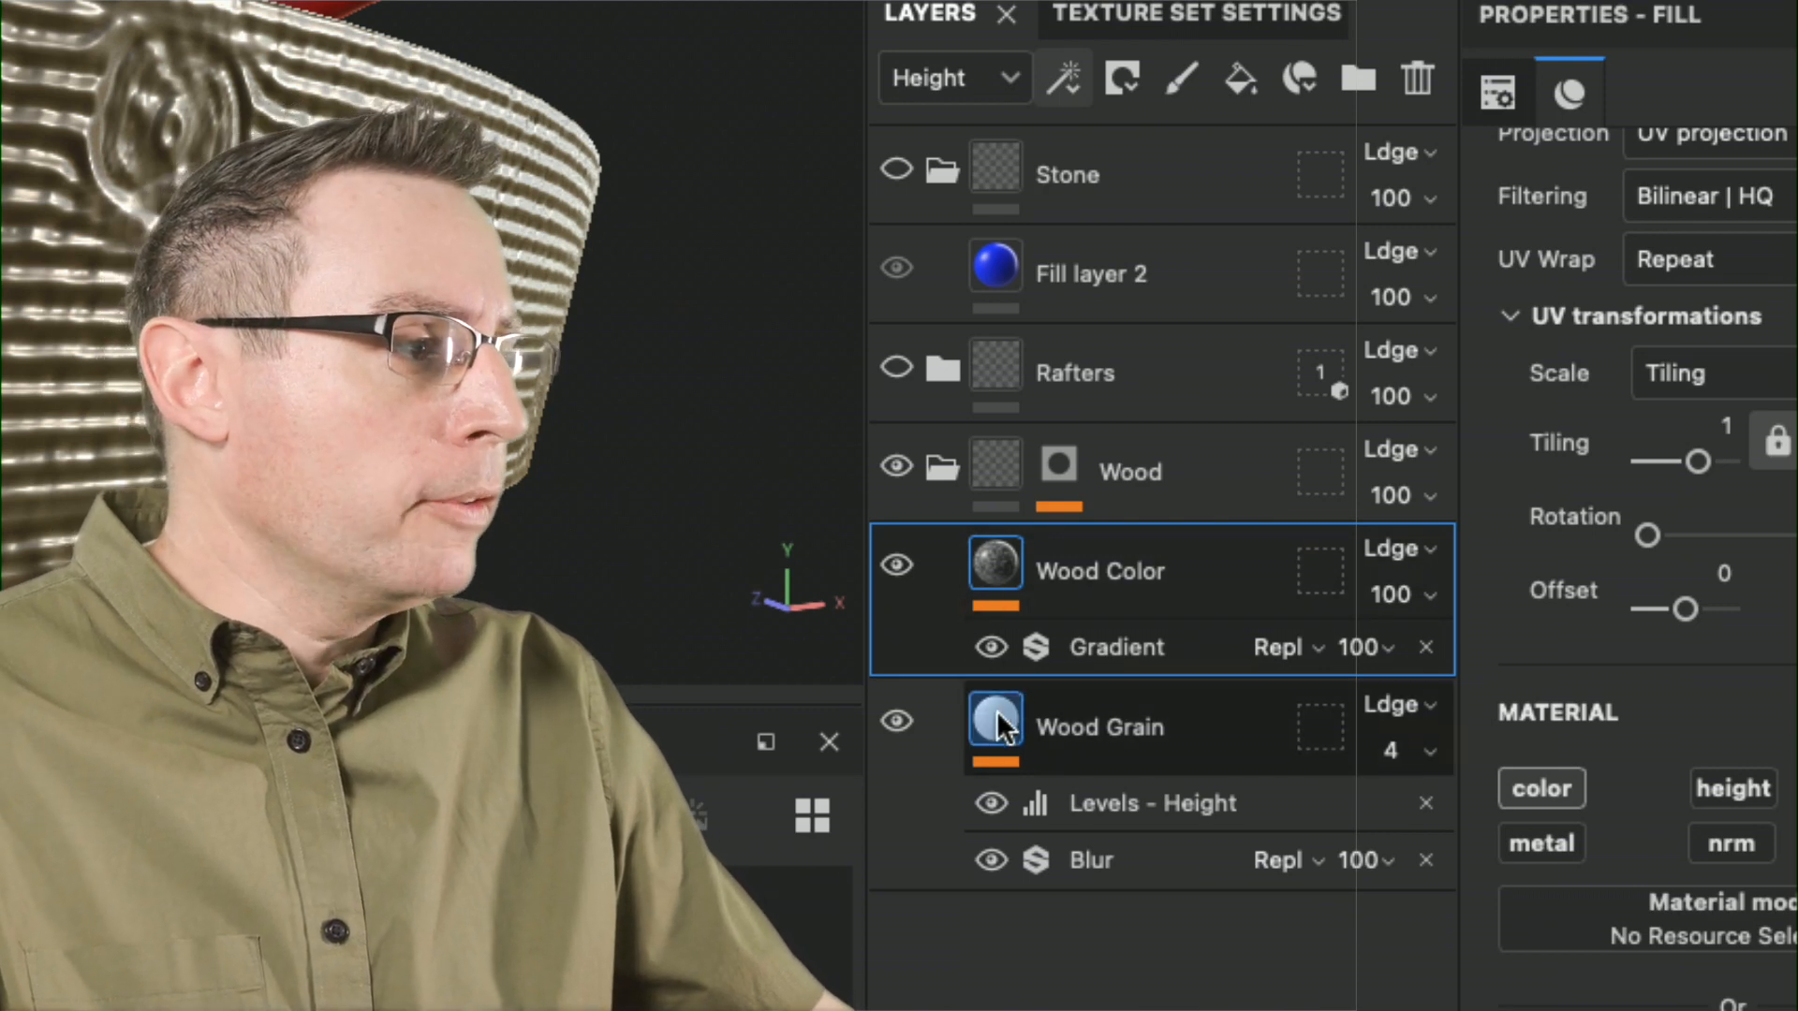
left_click(901, 721)
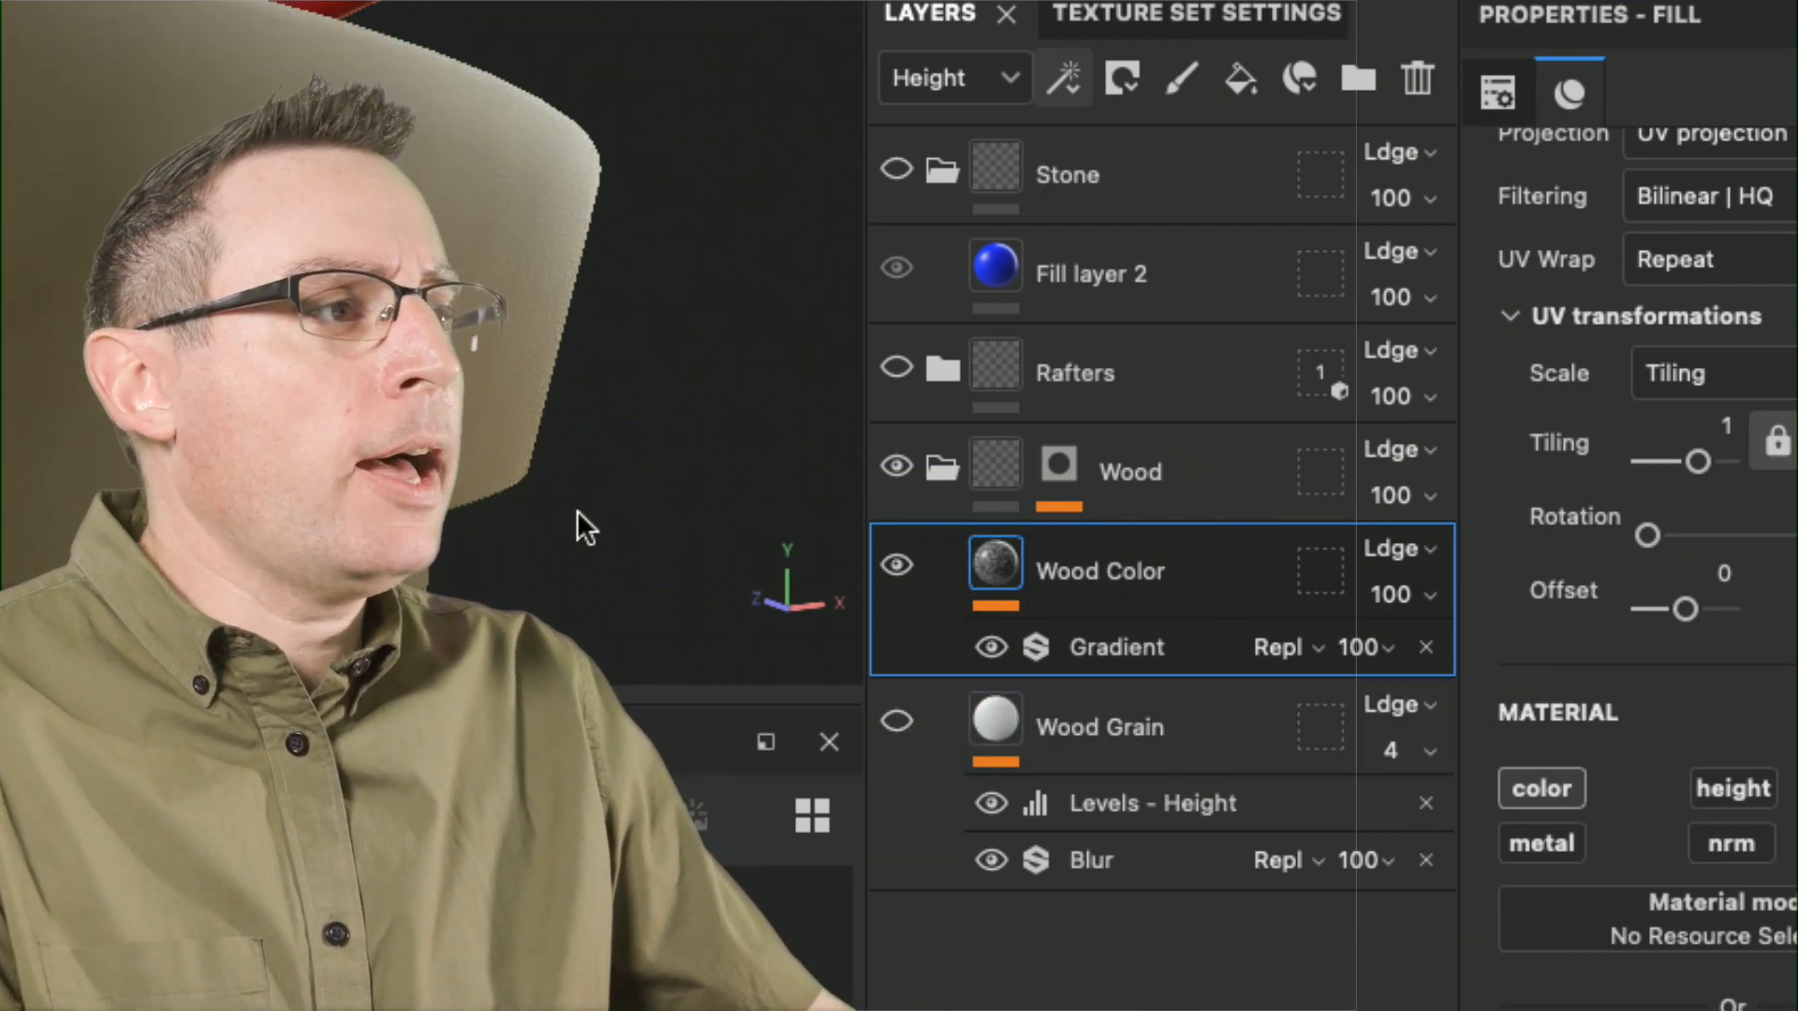
middle_click_drag(459, 421, 712, 525, "alt")
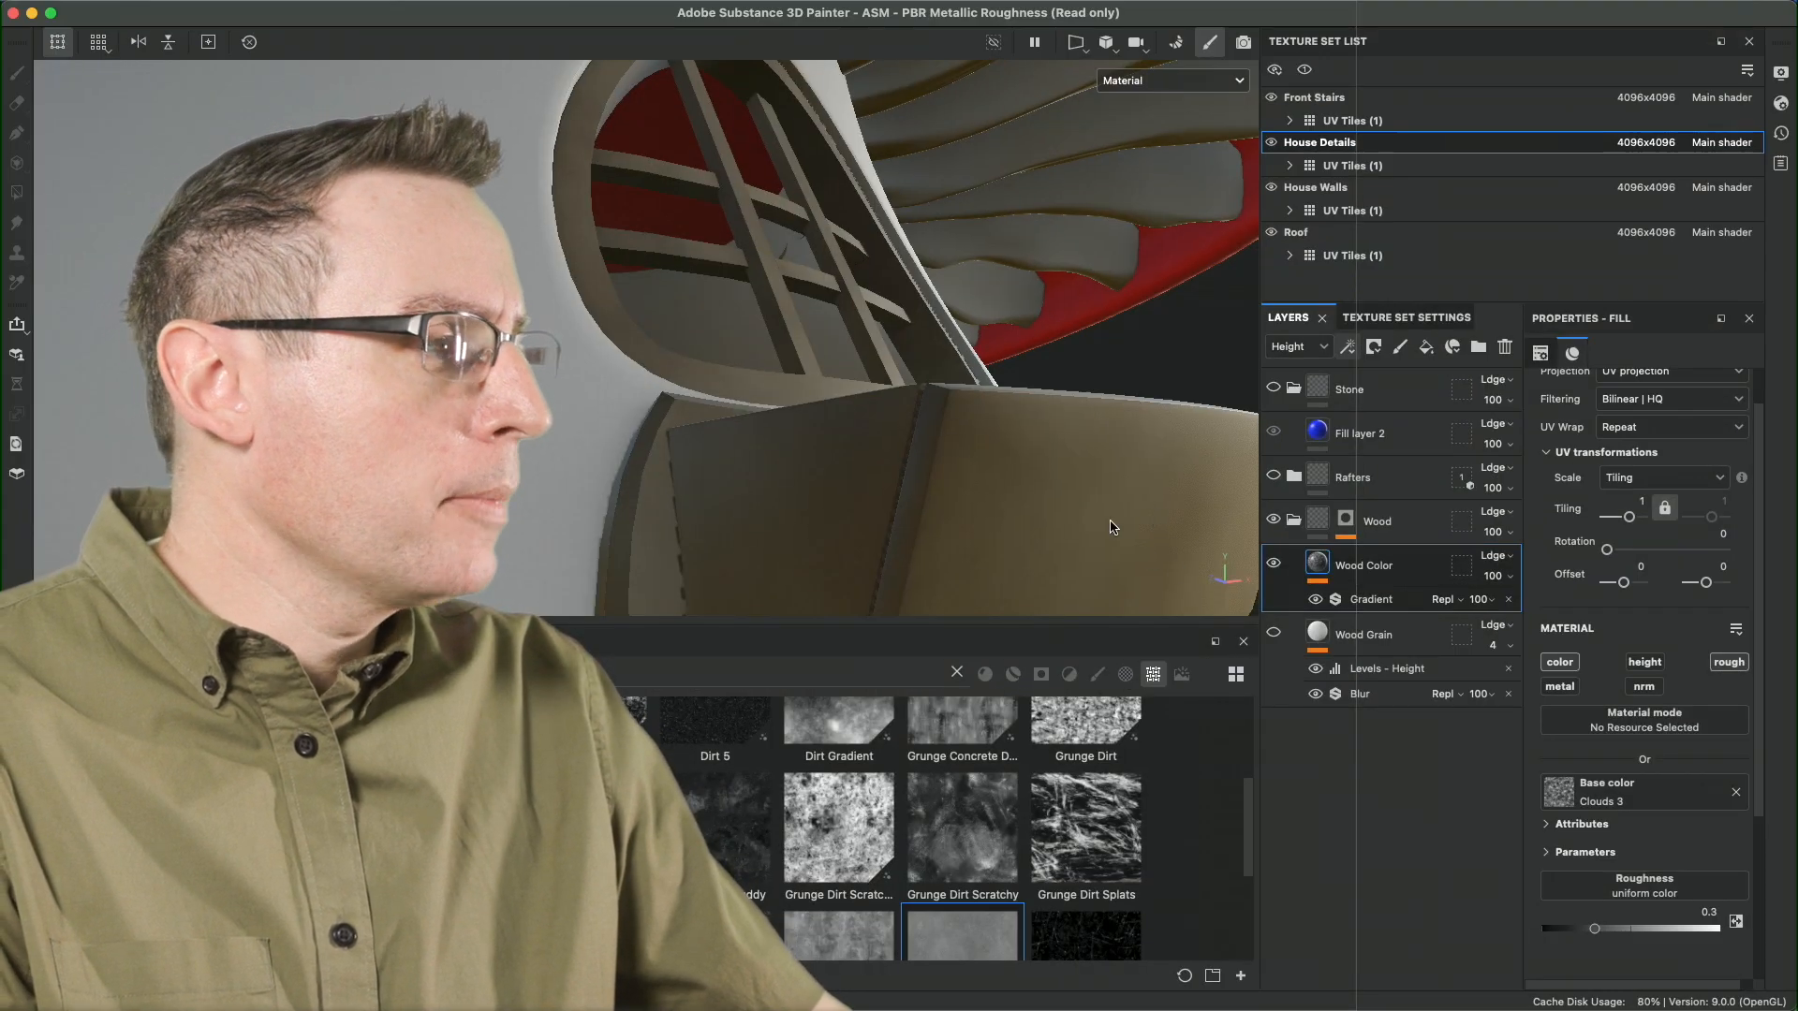
left_click_drag(1111, 527, 1054, 435, "alt")
right_click_drag(1054, 435, 1016, 441, "shift")
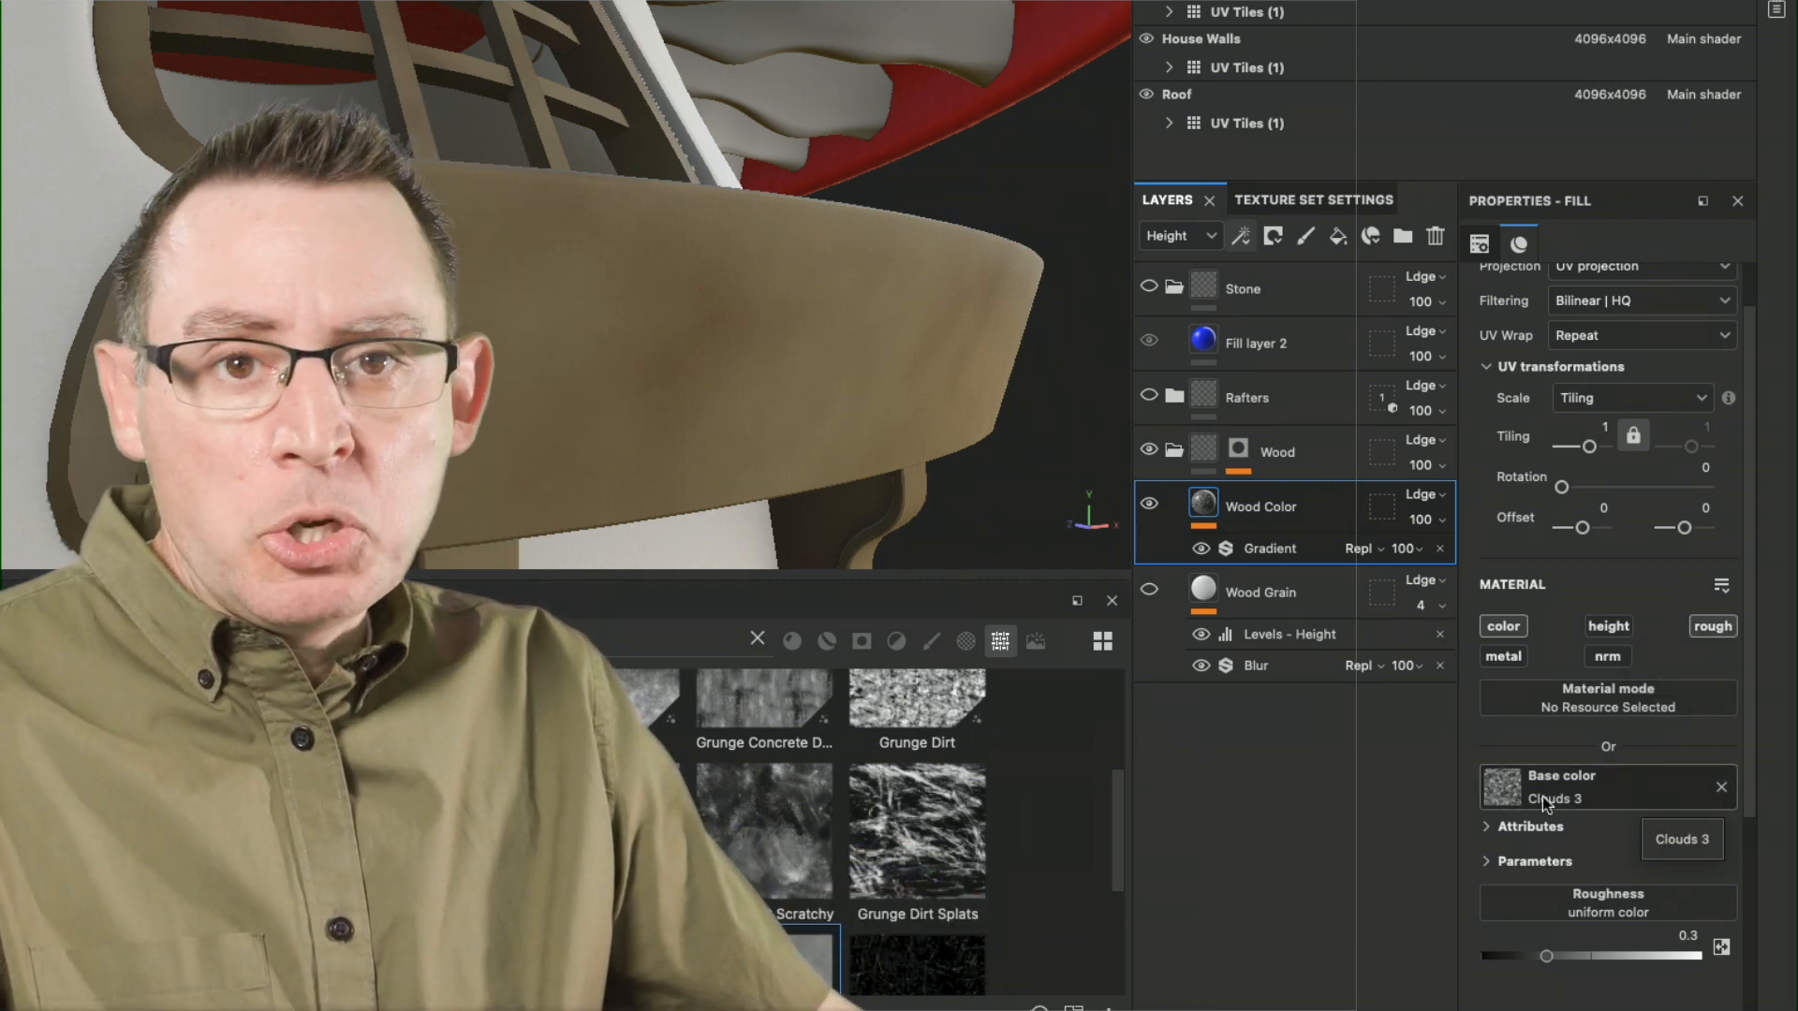
Step: Try uniform roughness values on the Wood Color layer, going down to 0 and ending at 0.3579
mouse_move(1555, 957)
left_mouse_down()
mouse_move(1606, 957)
mouse_move(1538, 972)
mouse_move(1585, 975)
left_mouse_up()
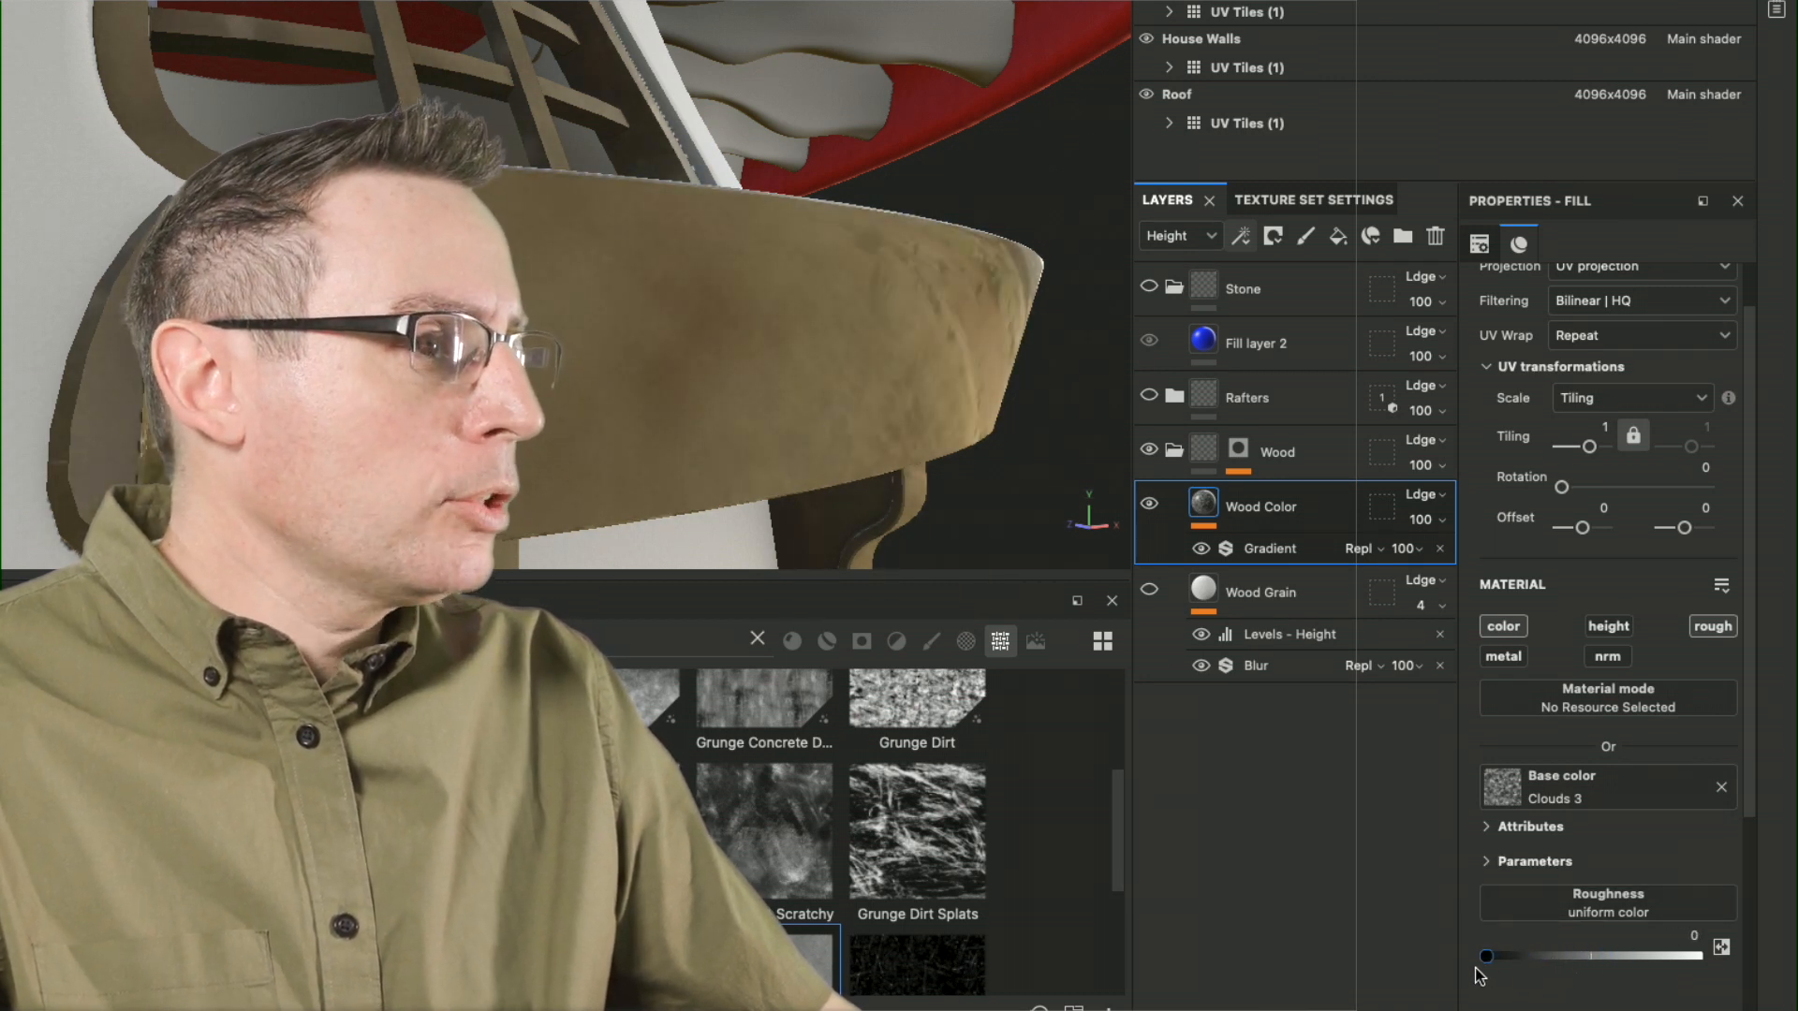
left_click_drag(843, 476, 722, 350, "alt")
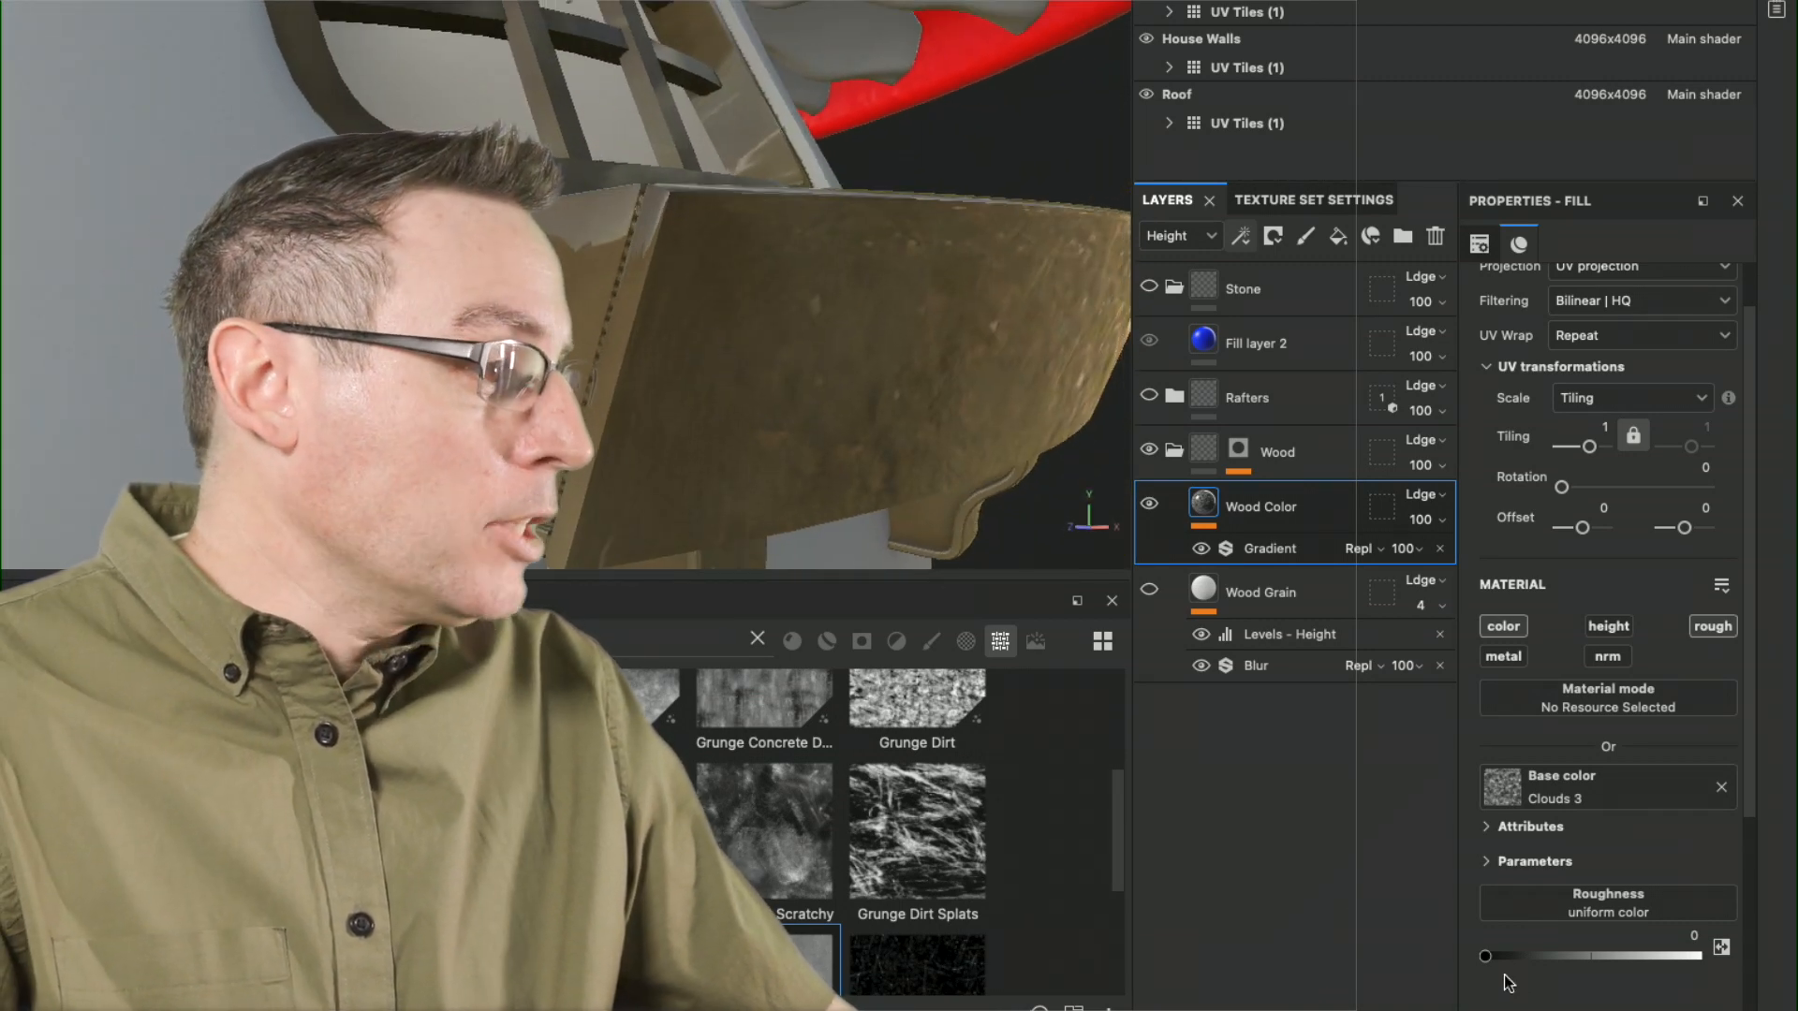
left_click(1595, 957)
left_click_drag(1629, 957, 1559, 957)
left_click_drag(784, 274, 817, 304, "alt")
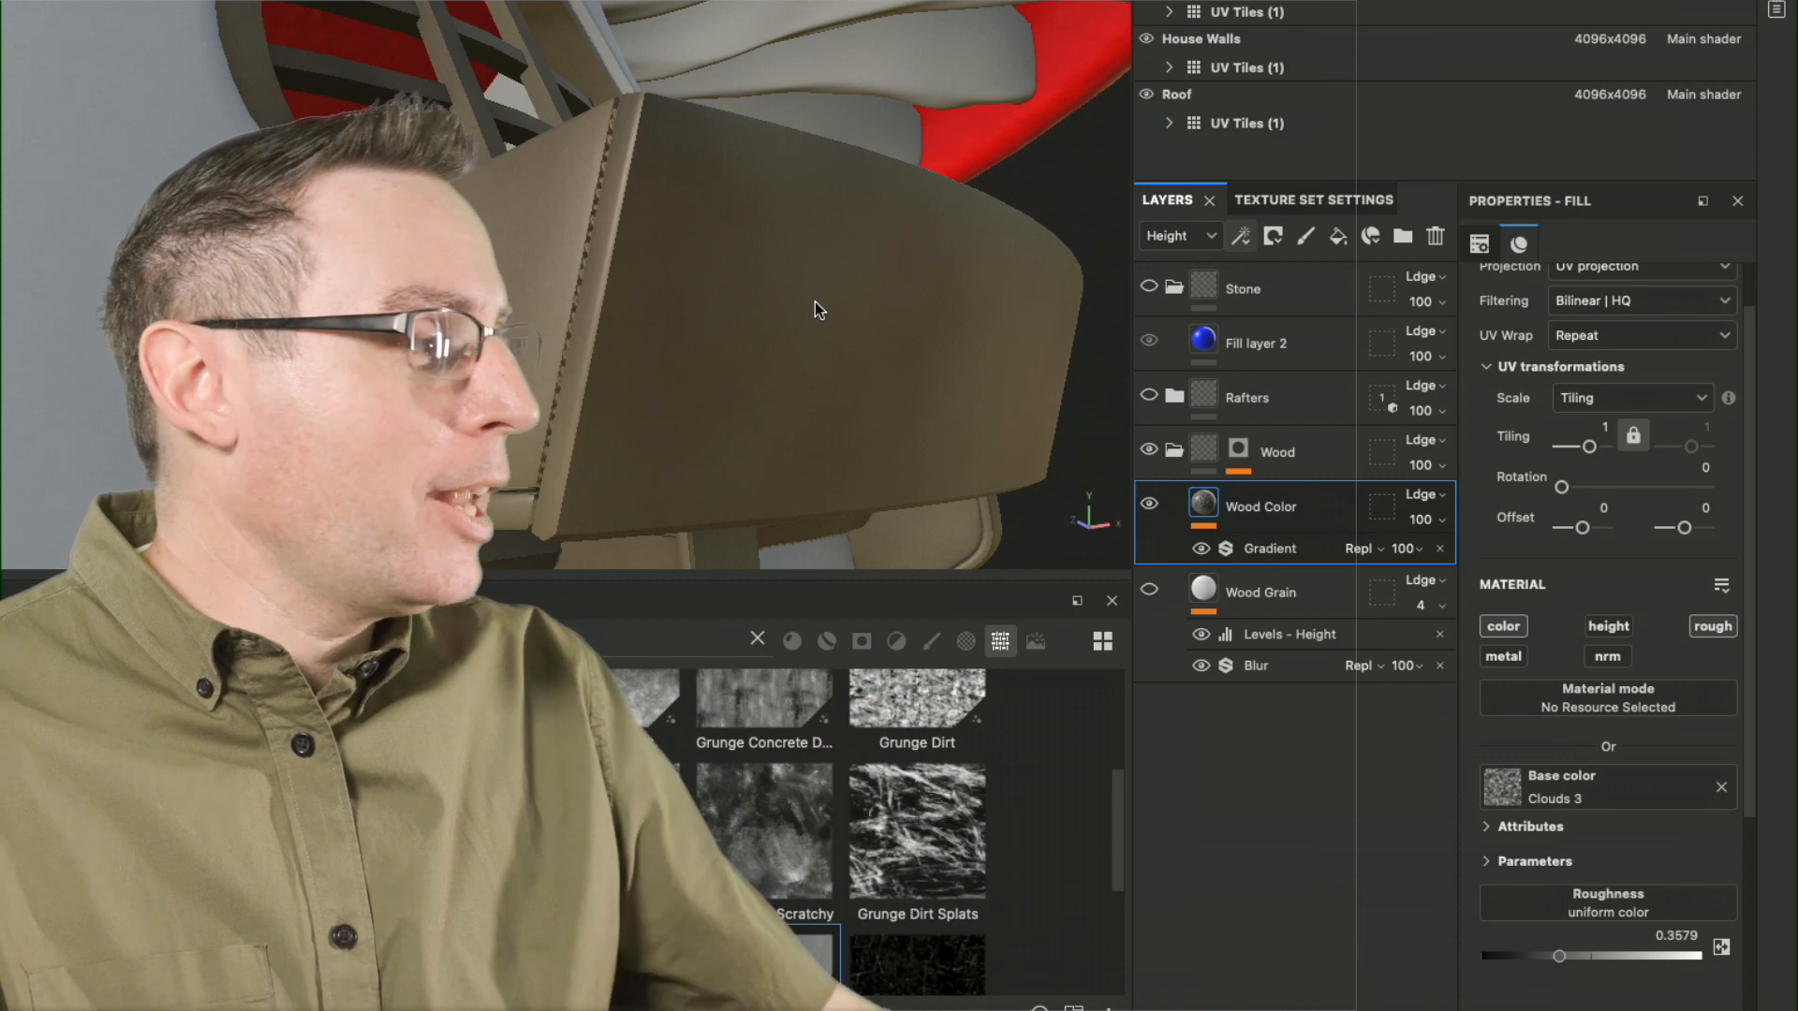
mouse_move(908, 369)
left_mouse_down("alt")
mouse_move(888, 353)
mouse_move(1011, 365)
mouse_move(1086, 459)
left_mouse_up("alt")
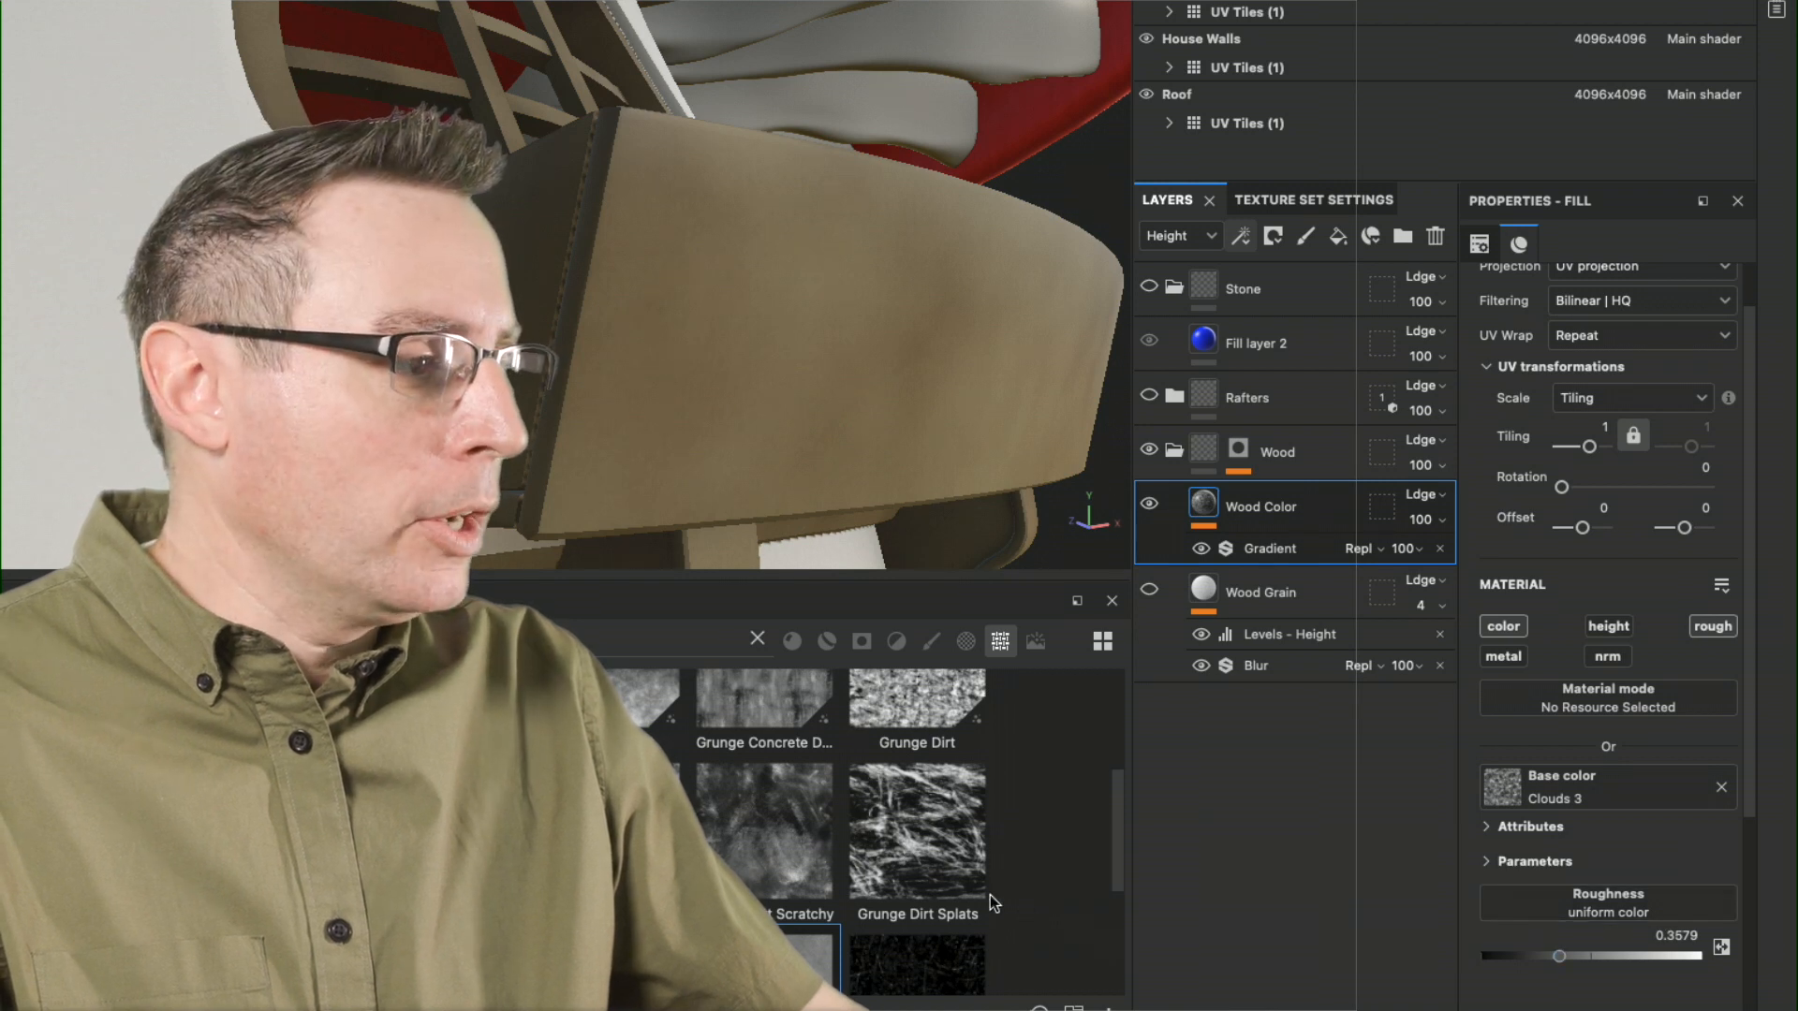
Step: Apply the Grunge Dirt Splats texture to the Wood Color layer's roughness and display only the Roughness channel on the balcony
left_click_drag(942, 837, 1601, 899)
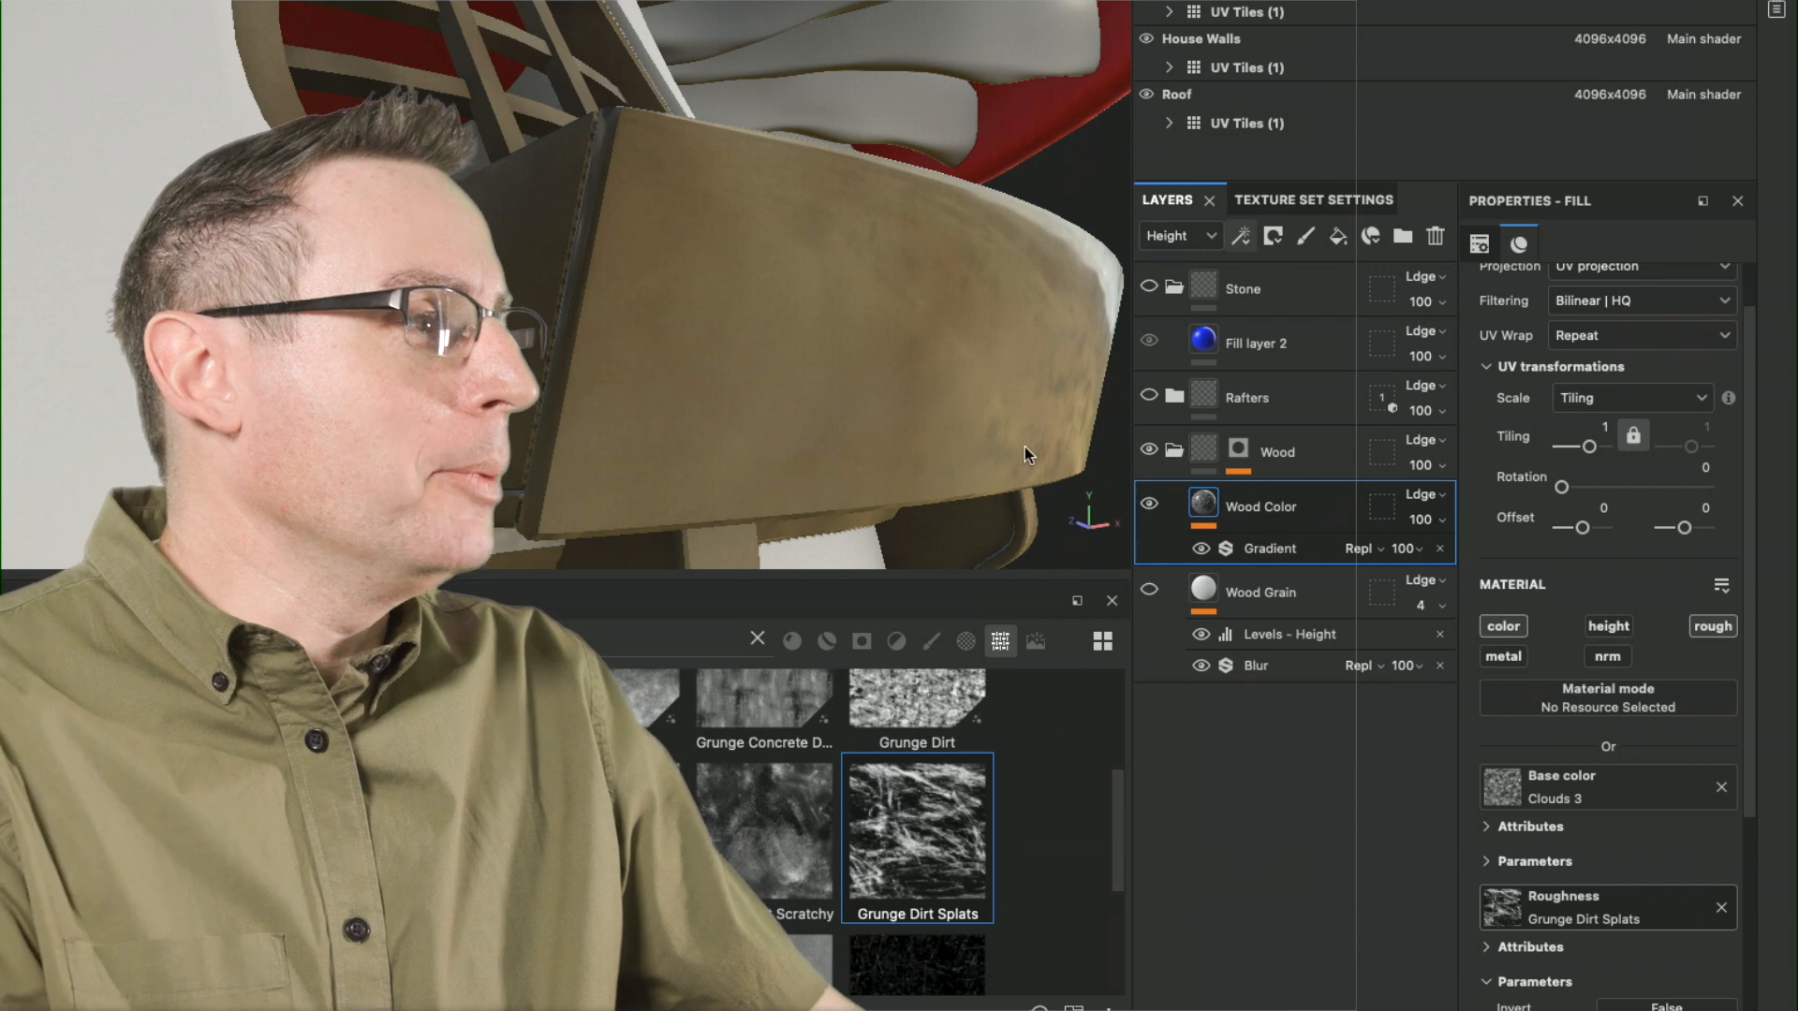
right_click_drag(1035, 390, 969, 435, "shift")
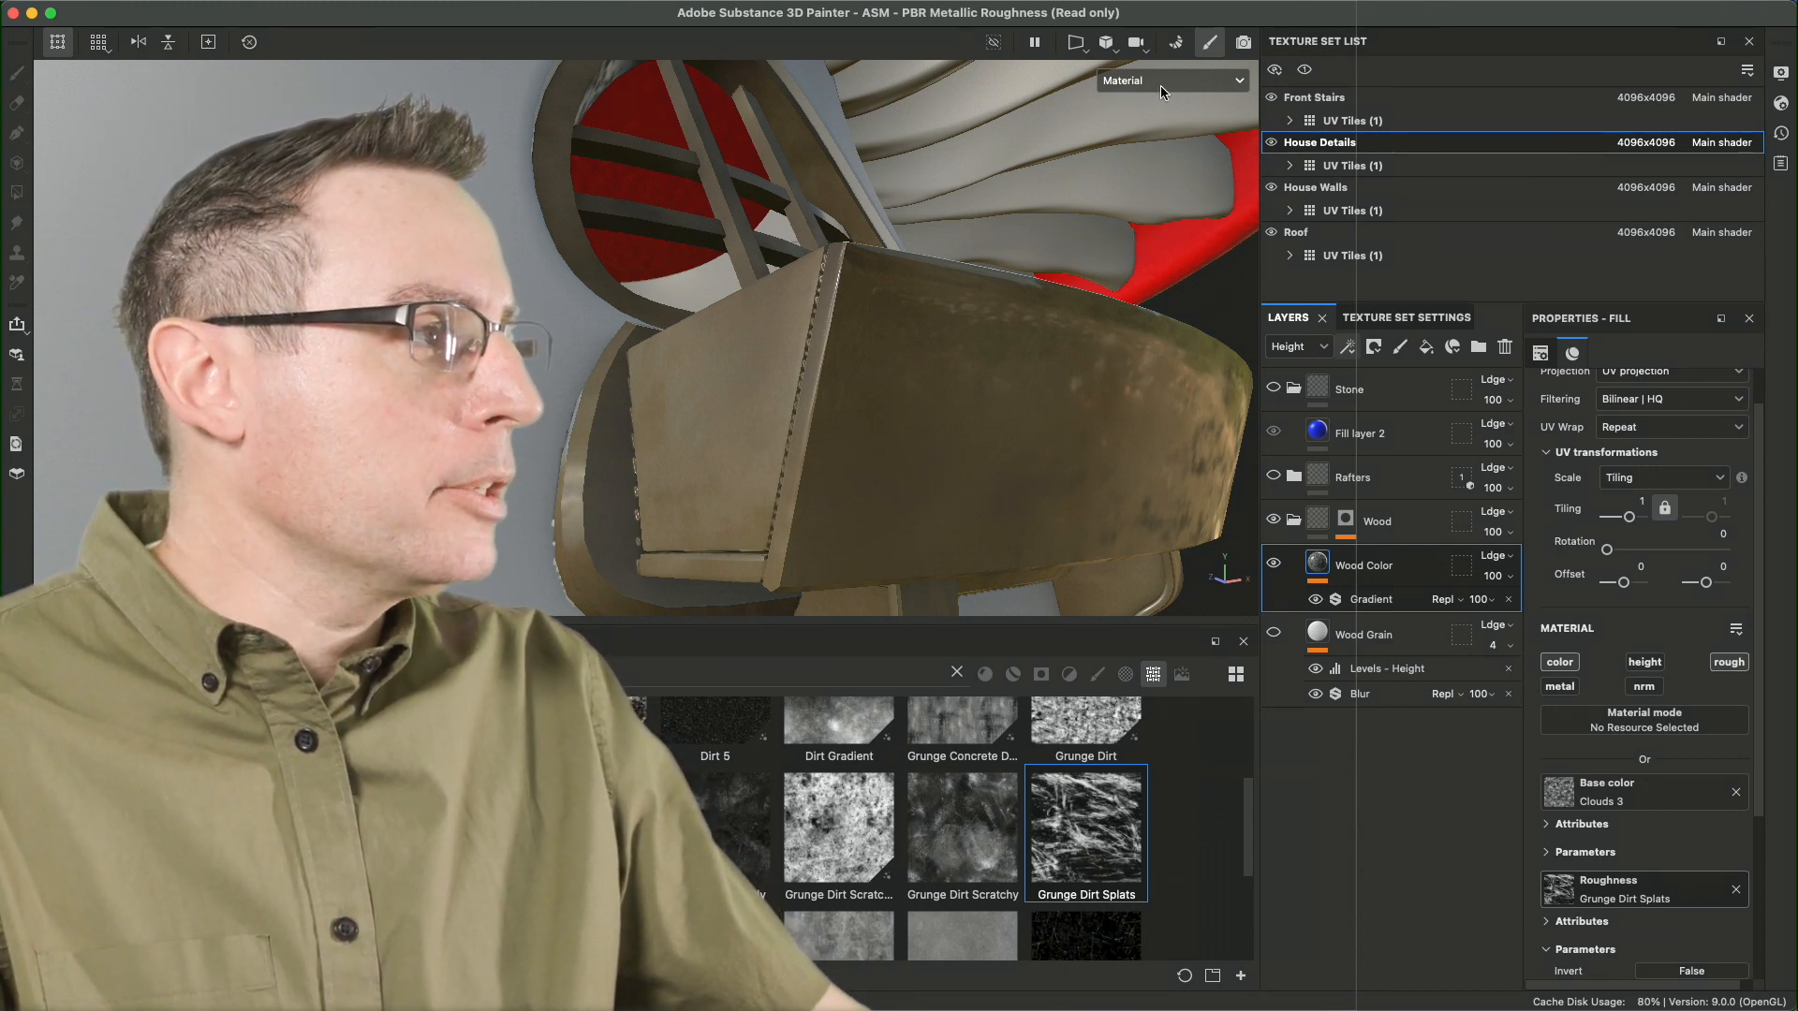
left_click(1160, 88)
left_click(1164, 199)
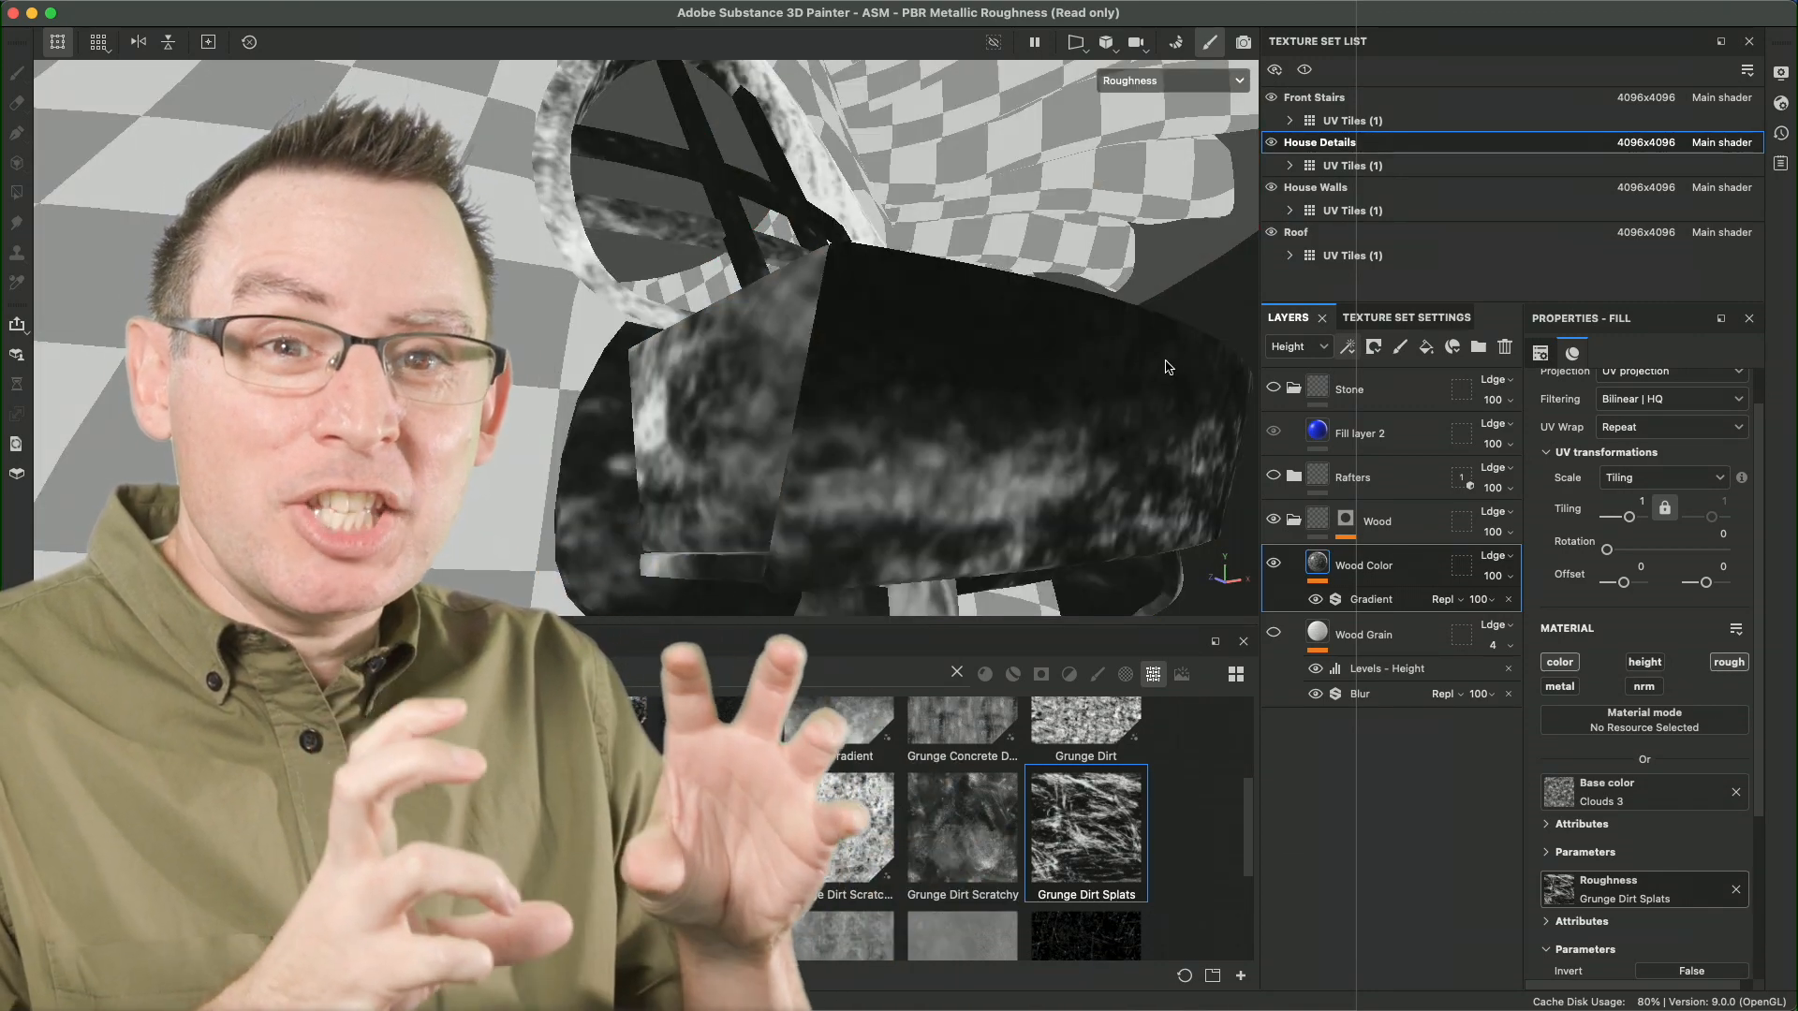
left_click_drag(1152, 385, 1023, 394, "alt")
left_click_drag(1112, 327, 1107, 385, "alt")
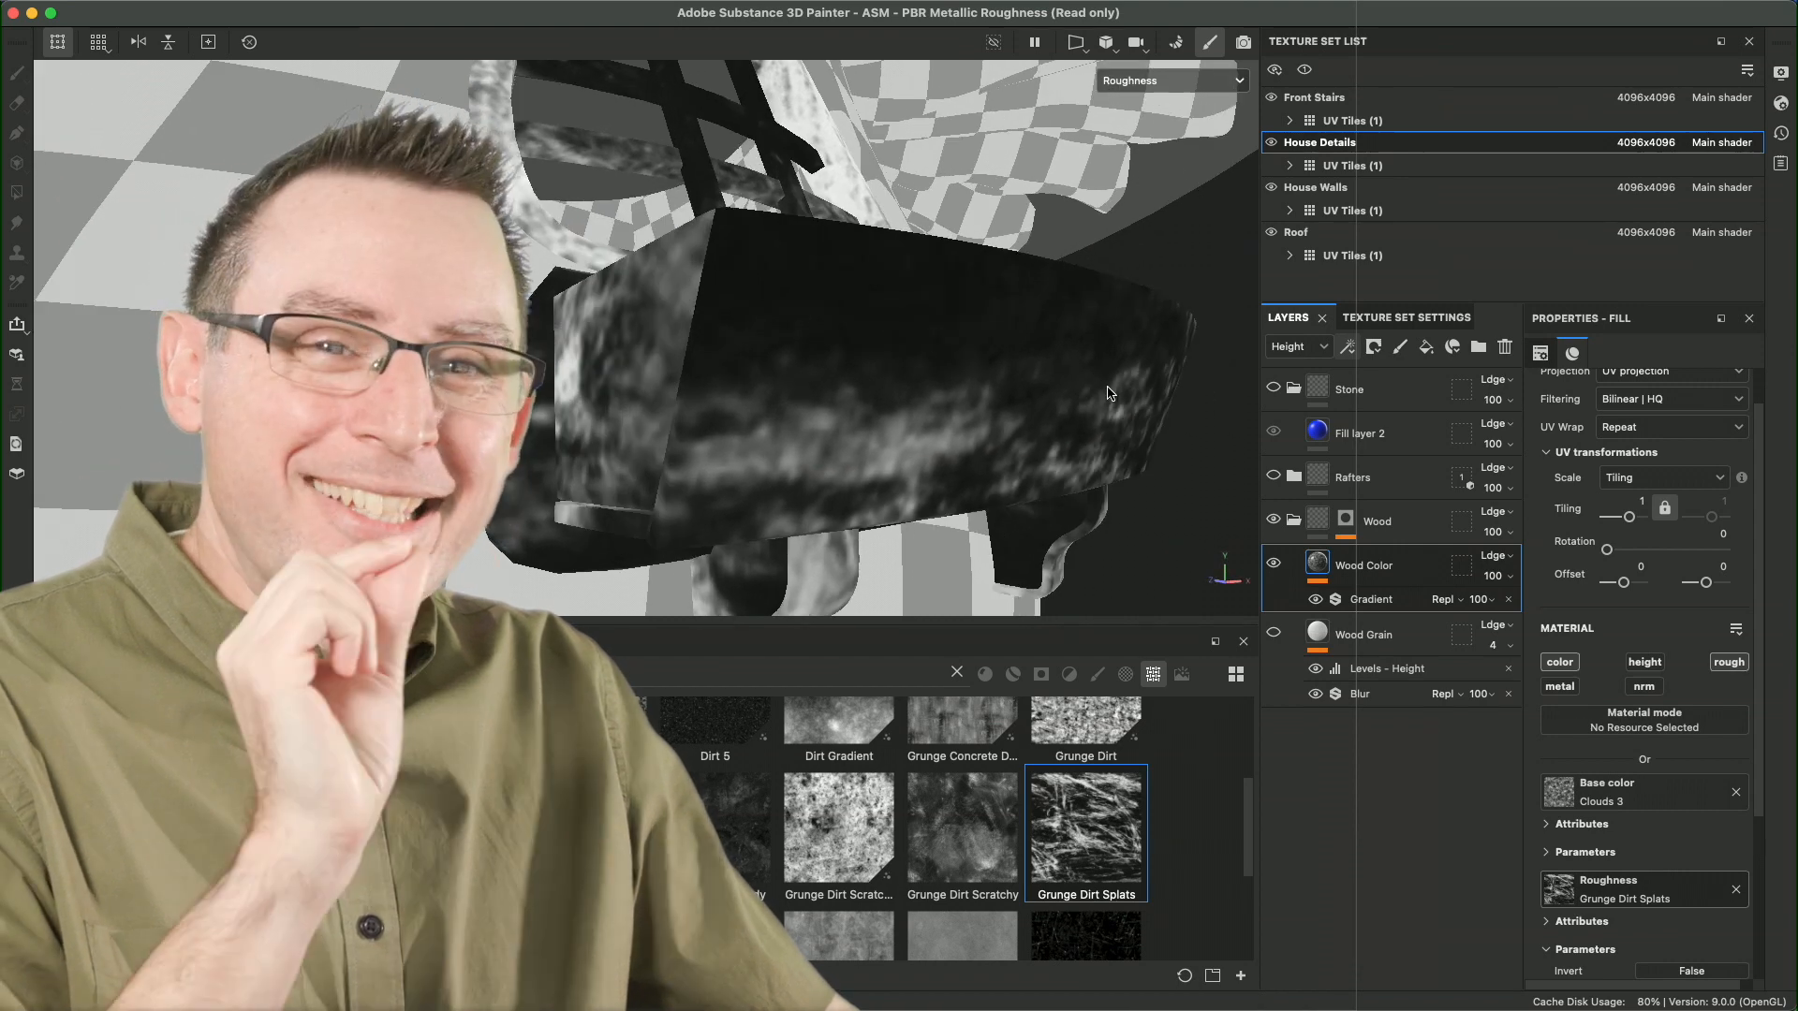
left_click_drag(1006, 383, 1151, 497, "alt")
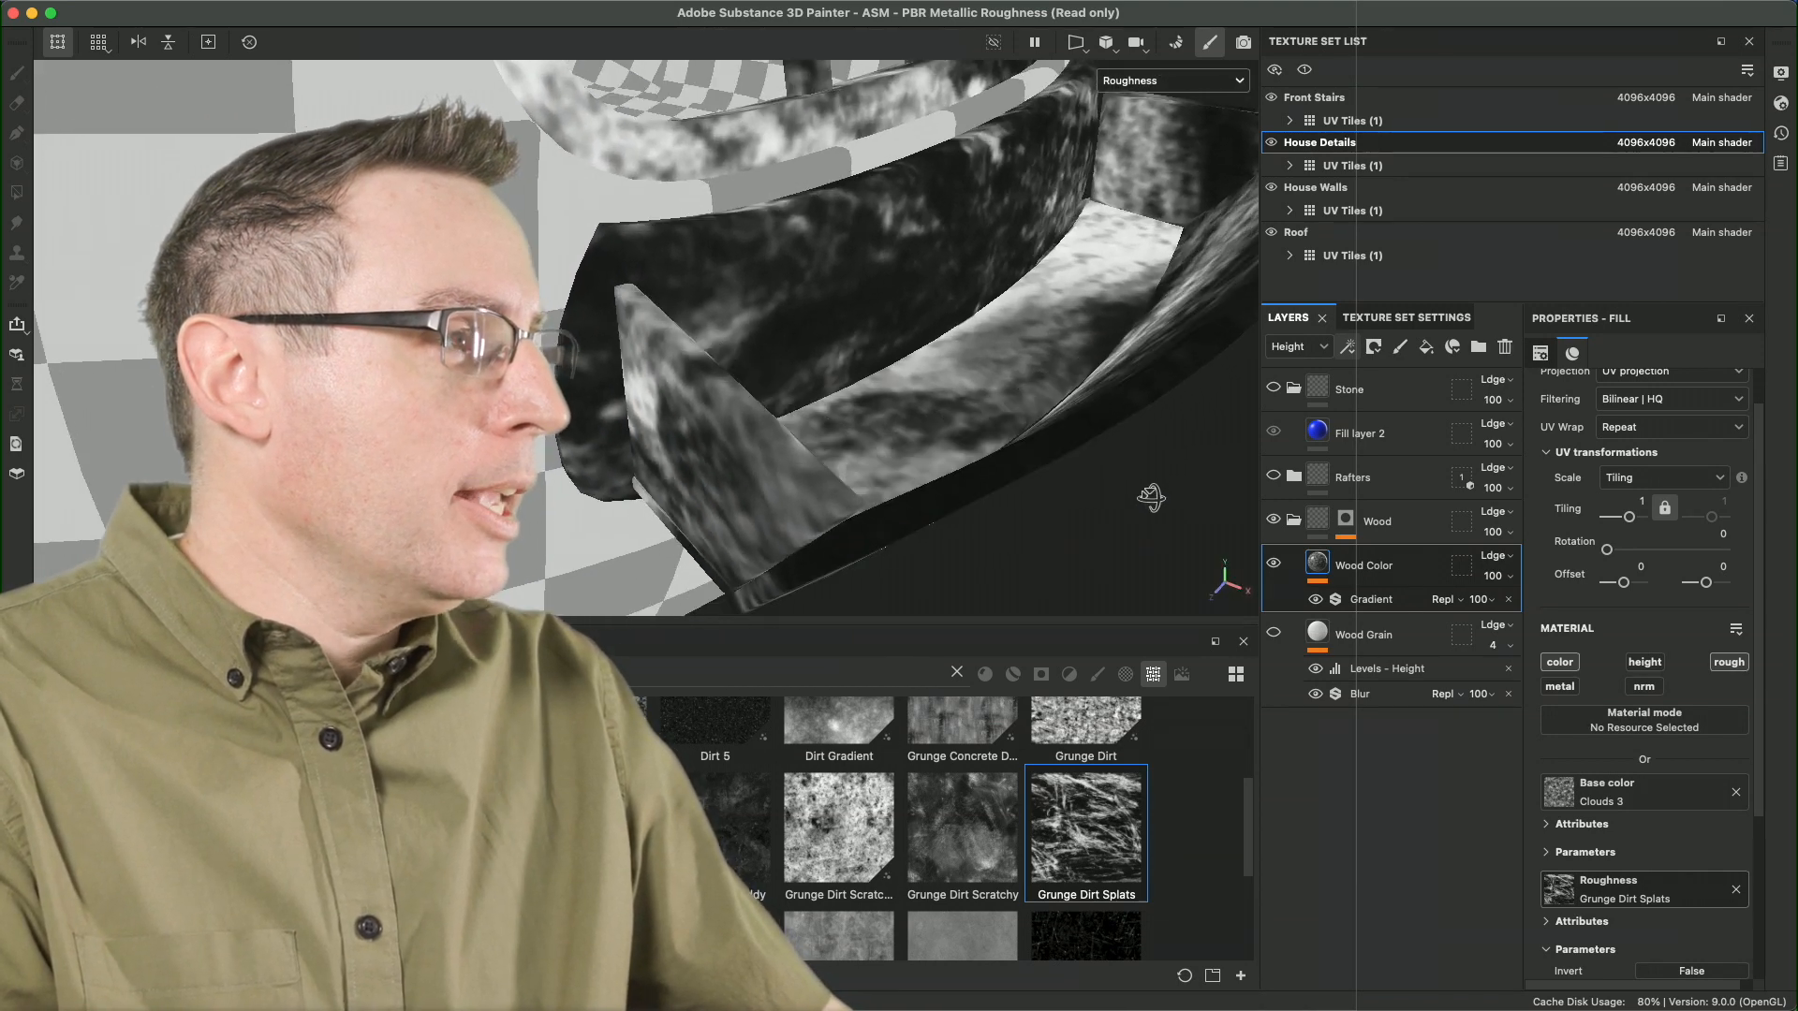
Step: Return the viewport to the full Material display and check the balcony's surface shine
left_click(1168, 81)
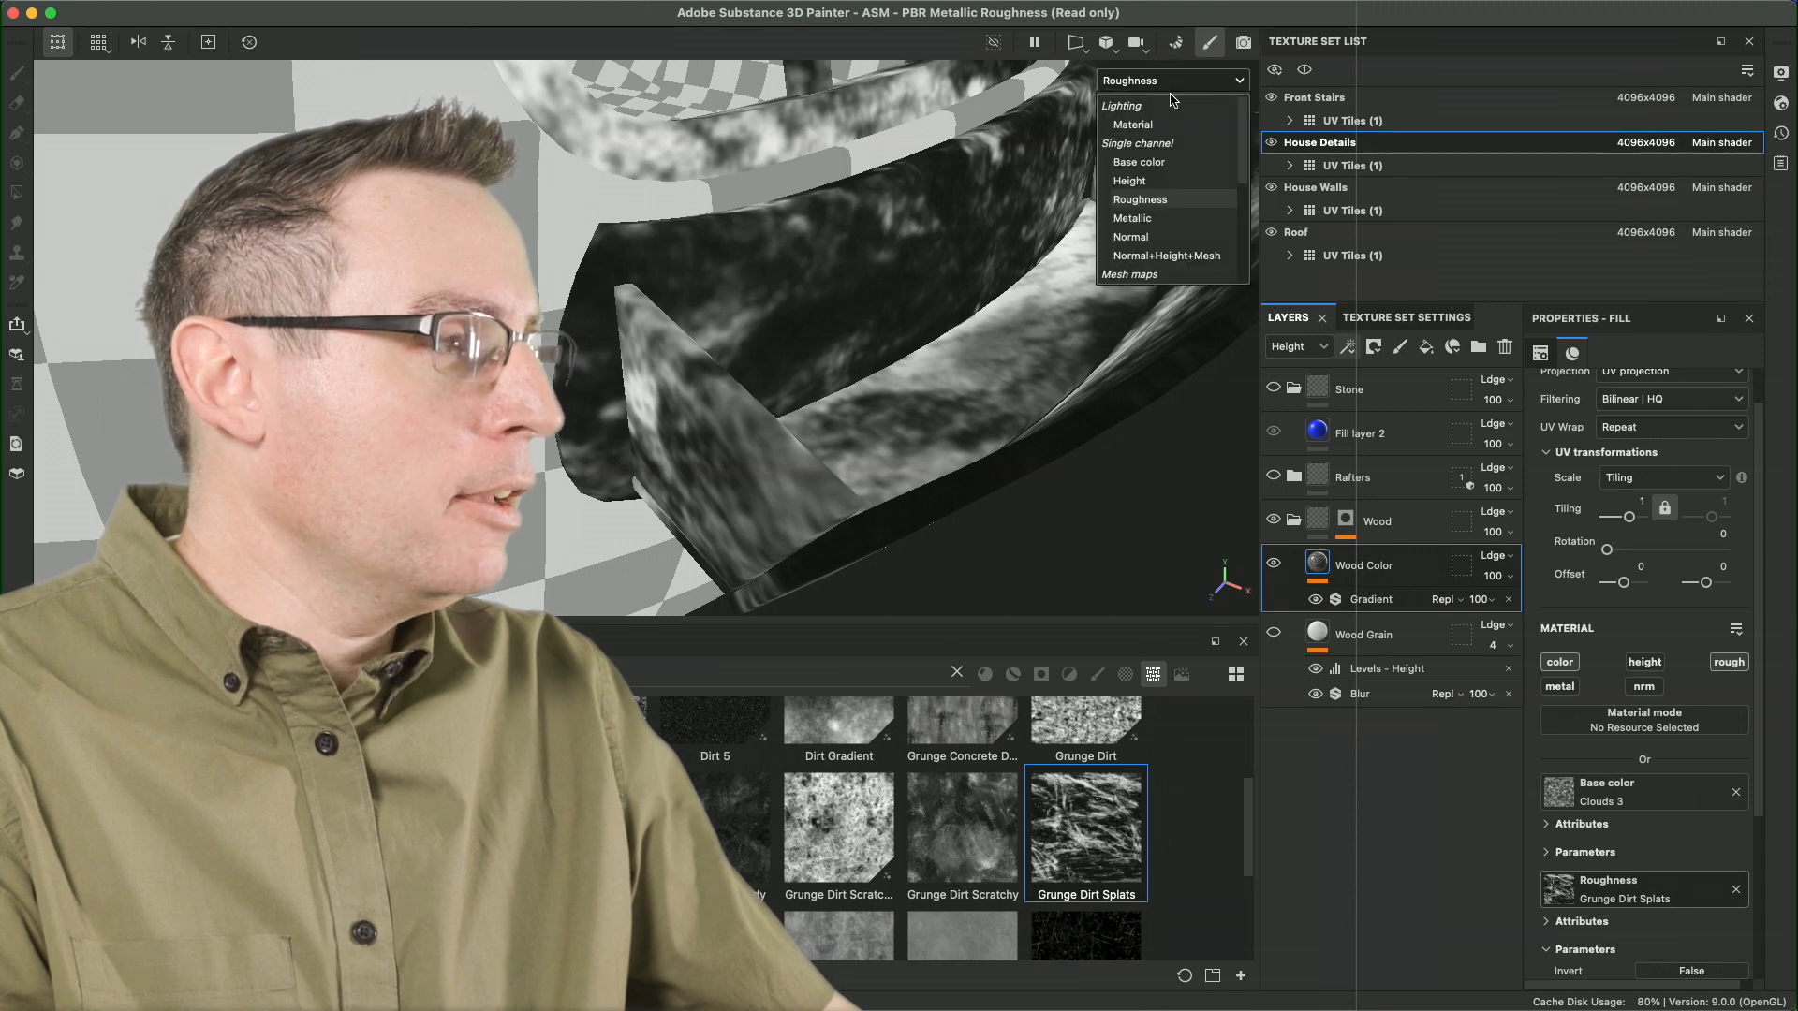
left_click(1133, 125)
left_click_drag(1015, 269, 1012, 314, "alt")
right_click_drag(1011, 314, 1017, 317, "shift")
left_click_drag(1020, 323, 1073, 333, "alt")
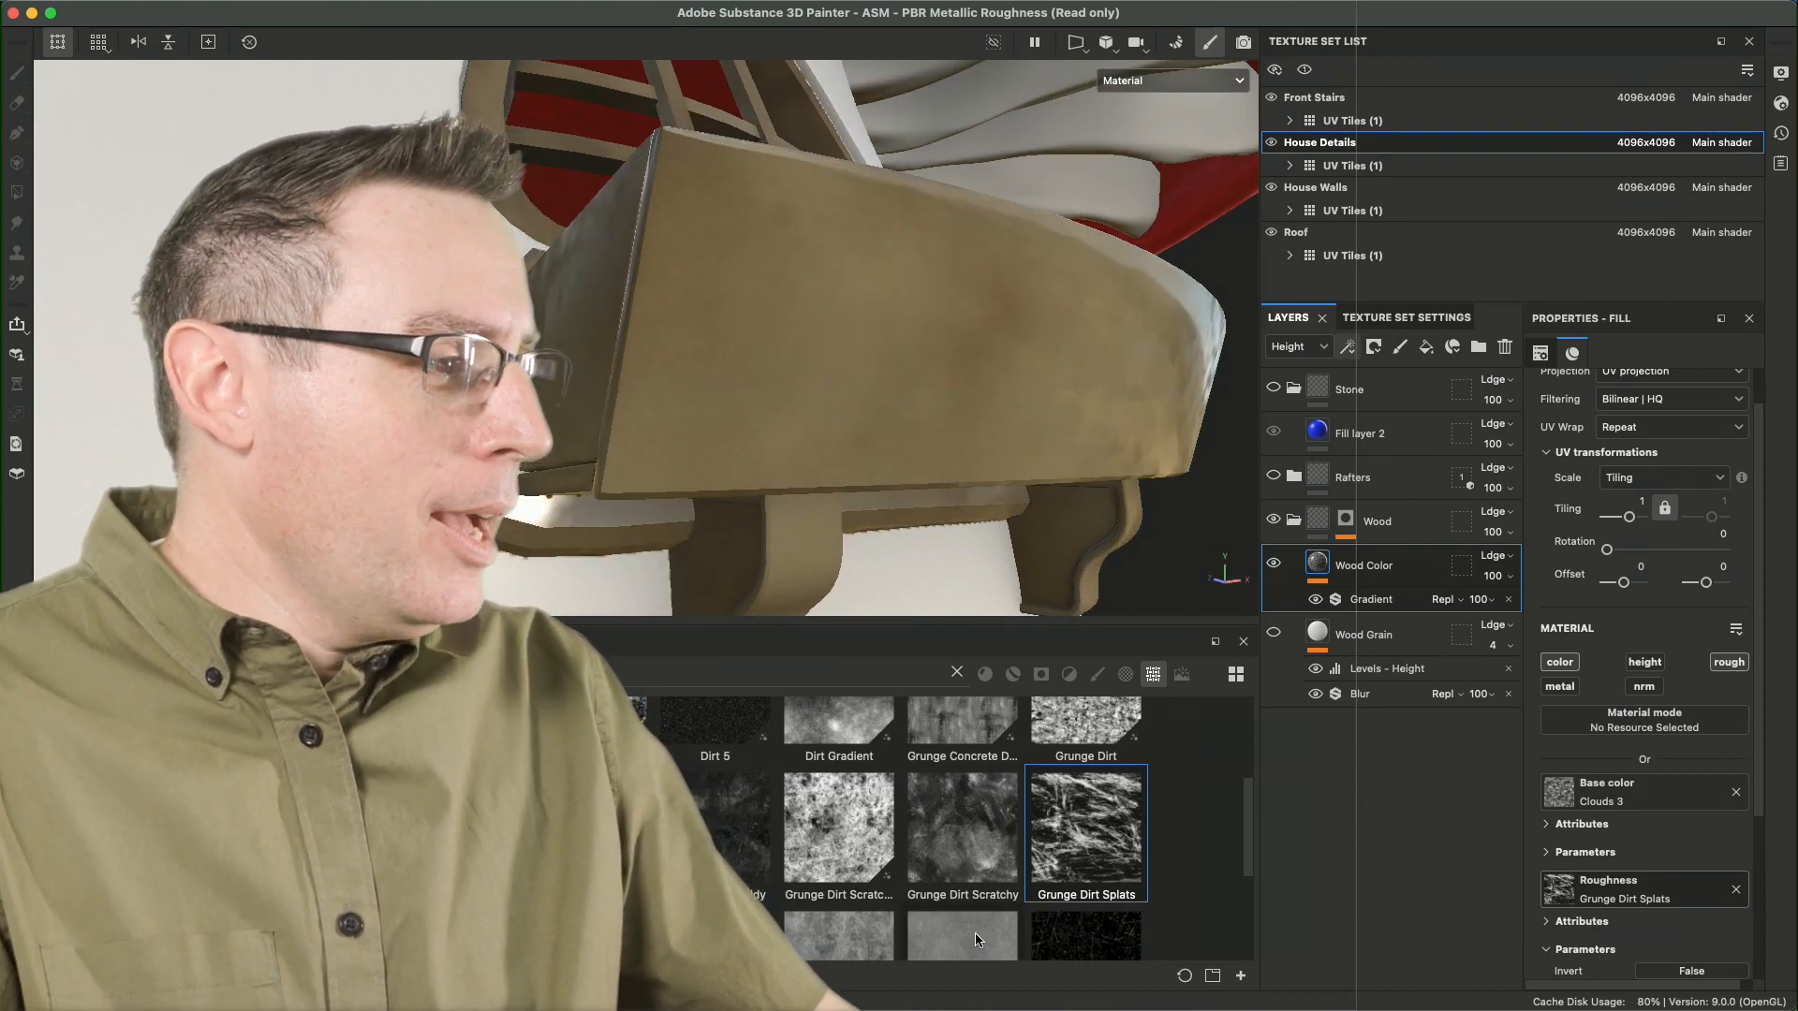
Step: Replace the Wood Color layer's roughness texture with Grunge Scratches Dirty and check it on the balcony's side
scroll(1222, 846, "down", 5)
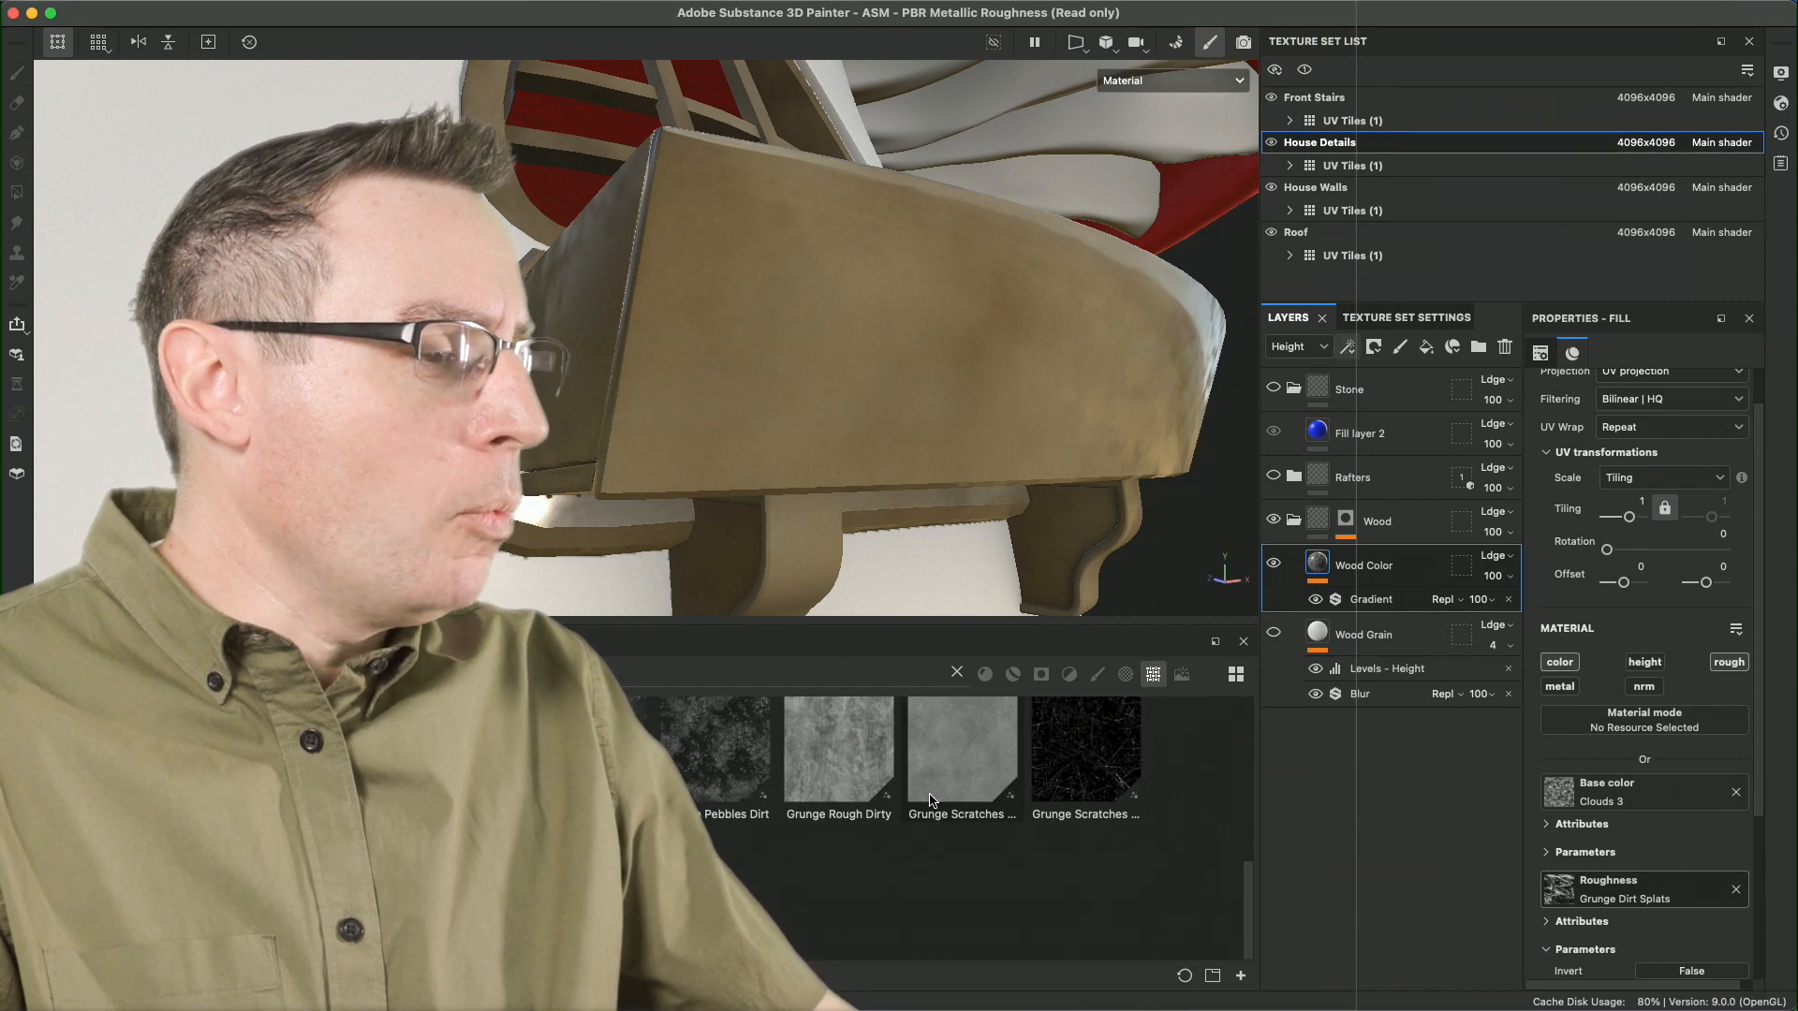
left_click_drag(960, 768, 1676, 892)
right_click_drag(1118, 408, 1034, 413, "shift")
left_click_drag(916, 427, 1007, 425, "alt")
right_click_drag(1007, 425, 1038, 418, "shift")
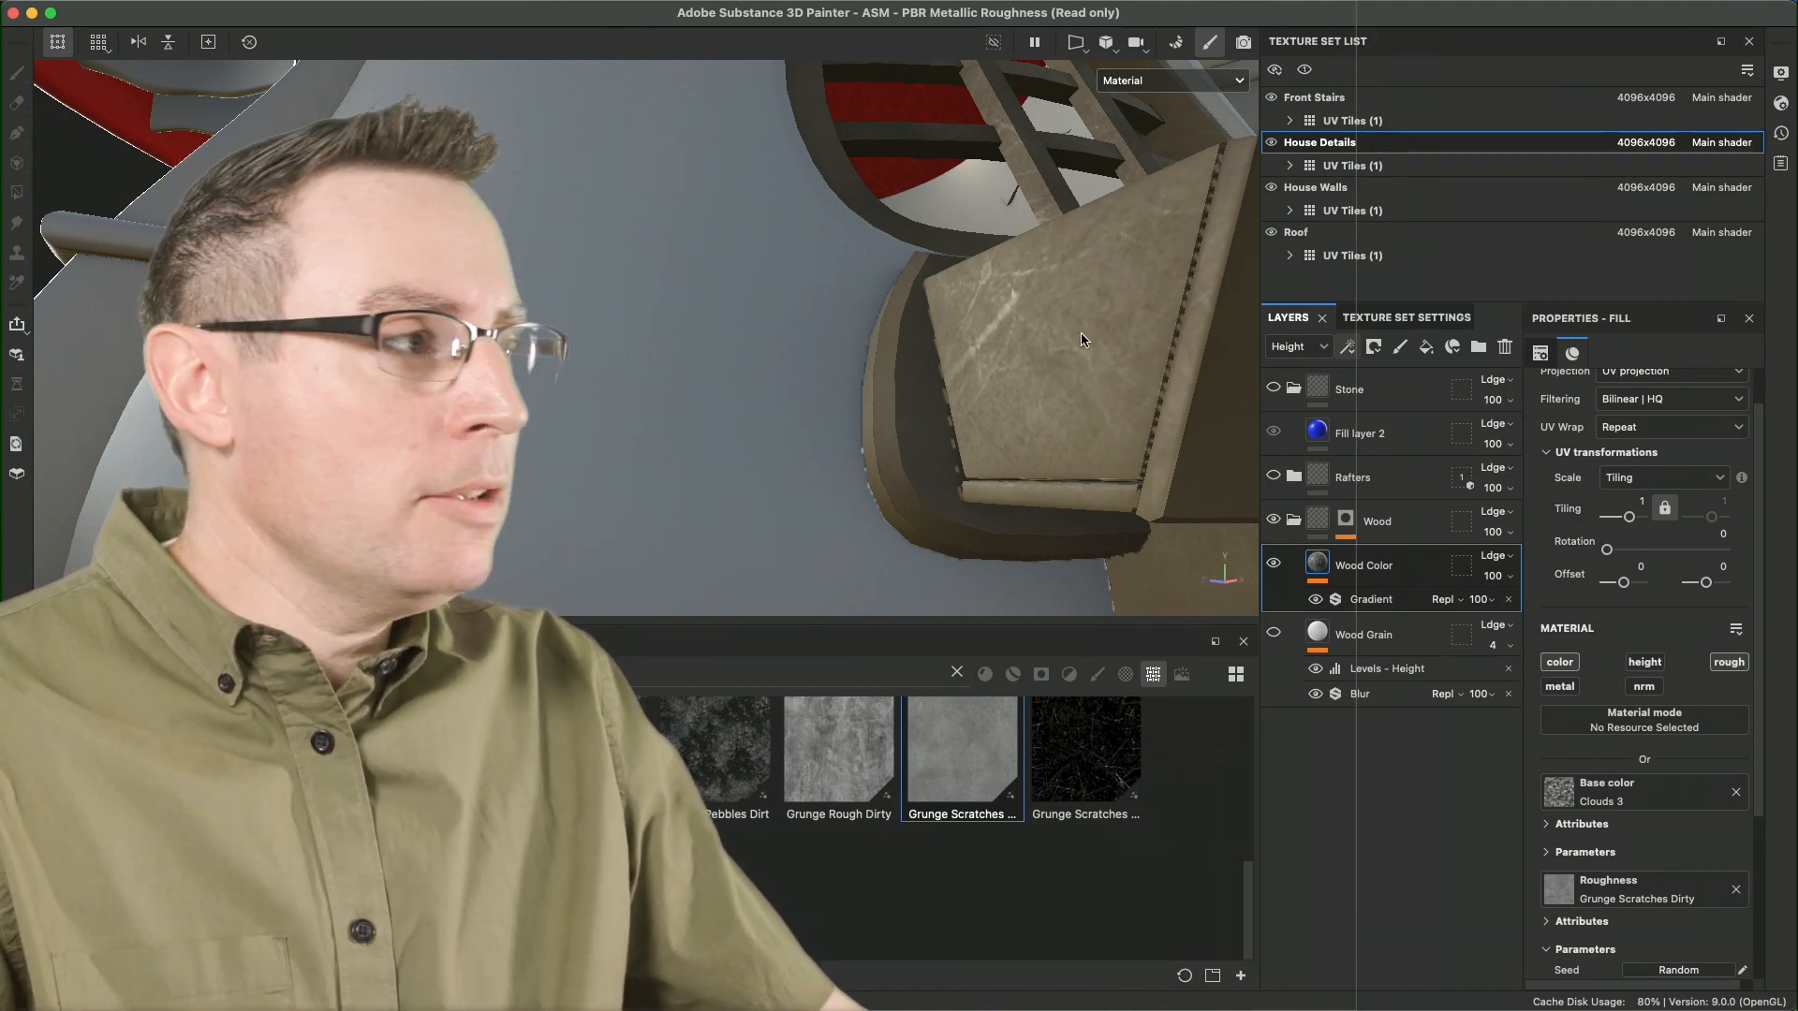
mouse_move(1077, 352)
right_mouse_down("shift")
mouse_move(1051, 353)
mouse_move(1100, 360)
mouse_move(1063, 362)
right_mouse_up("shift")
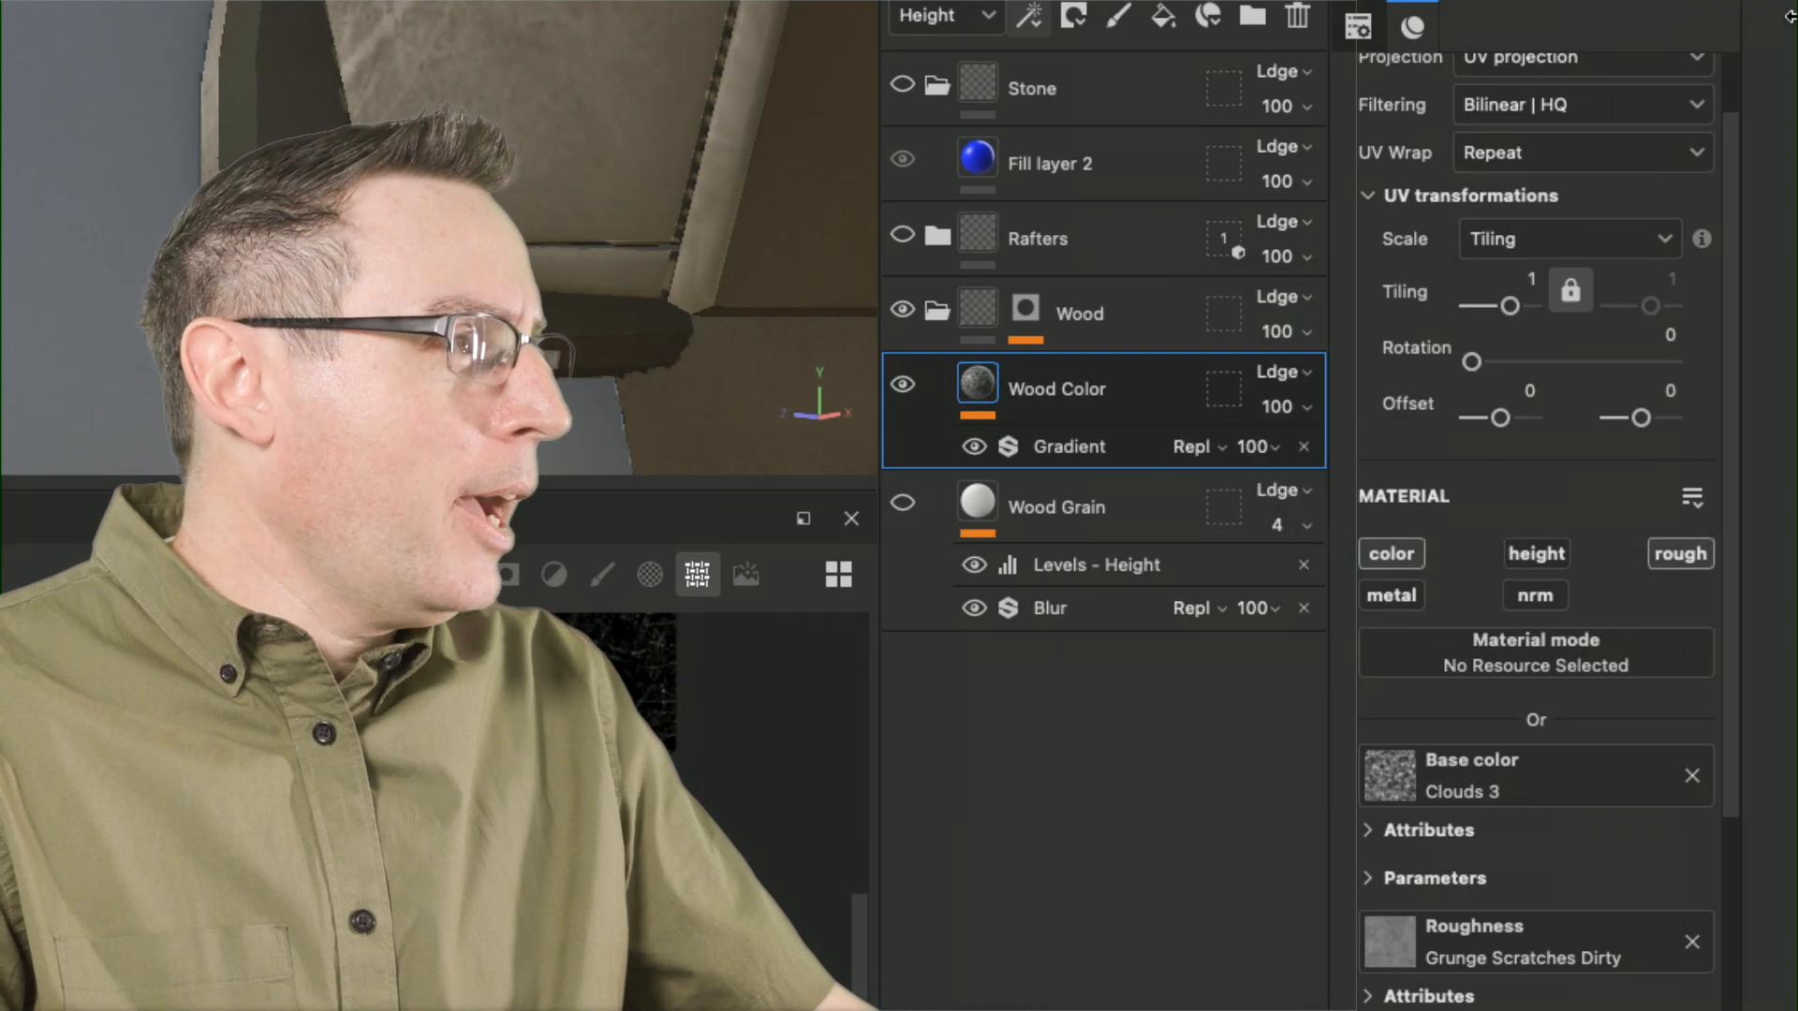
Step: Duplicate the Wood Color layer and rename the copy Wood Roughness
left_click_drag(1735, 217, 1732, 122)
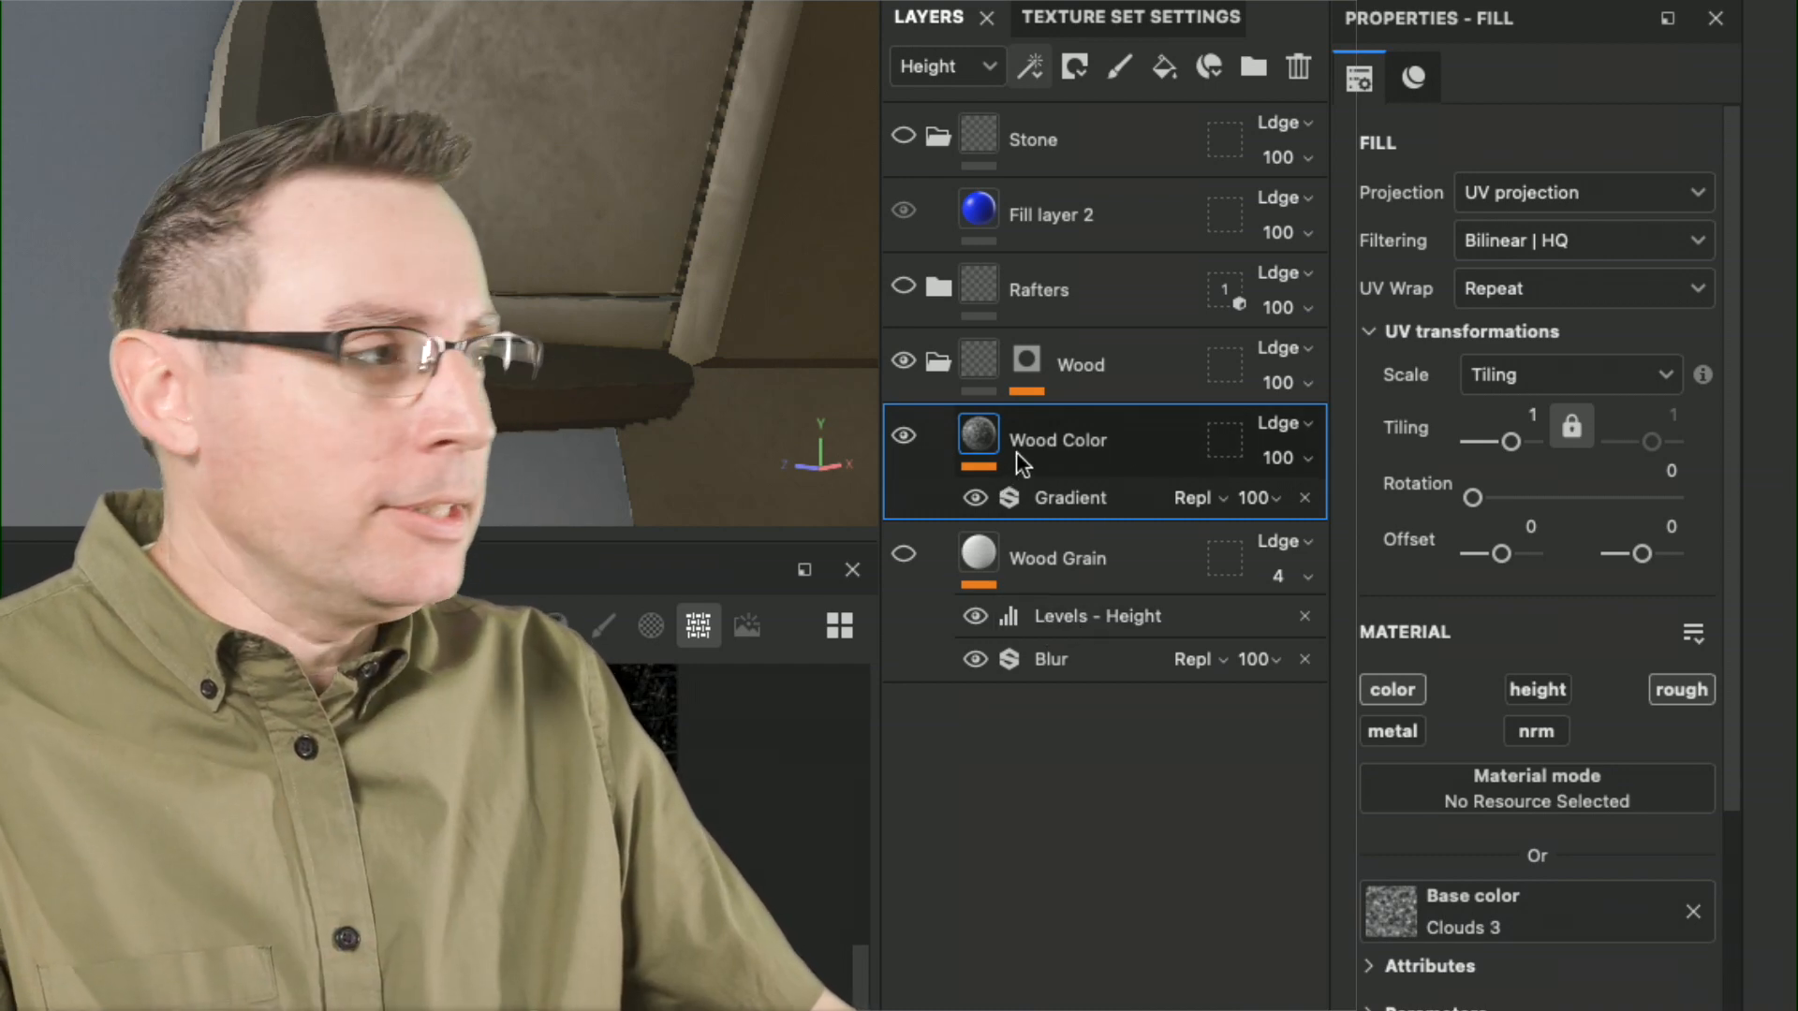
right_click(1015, 451)
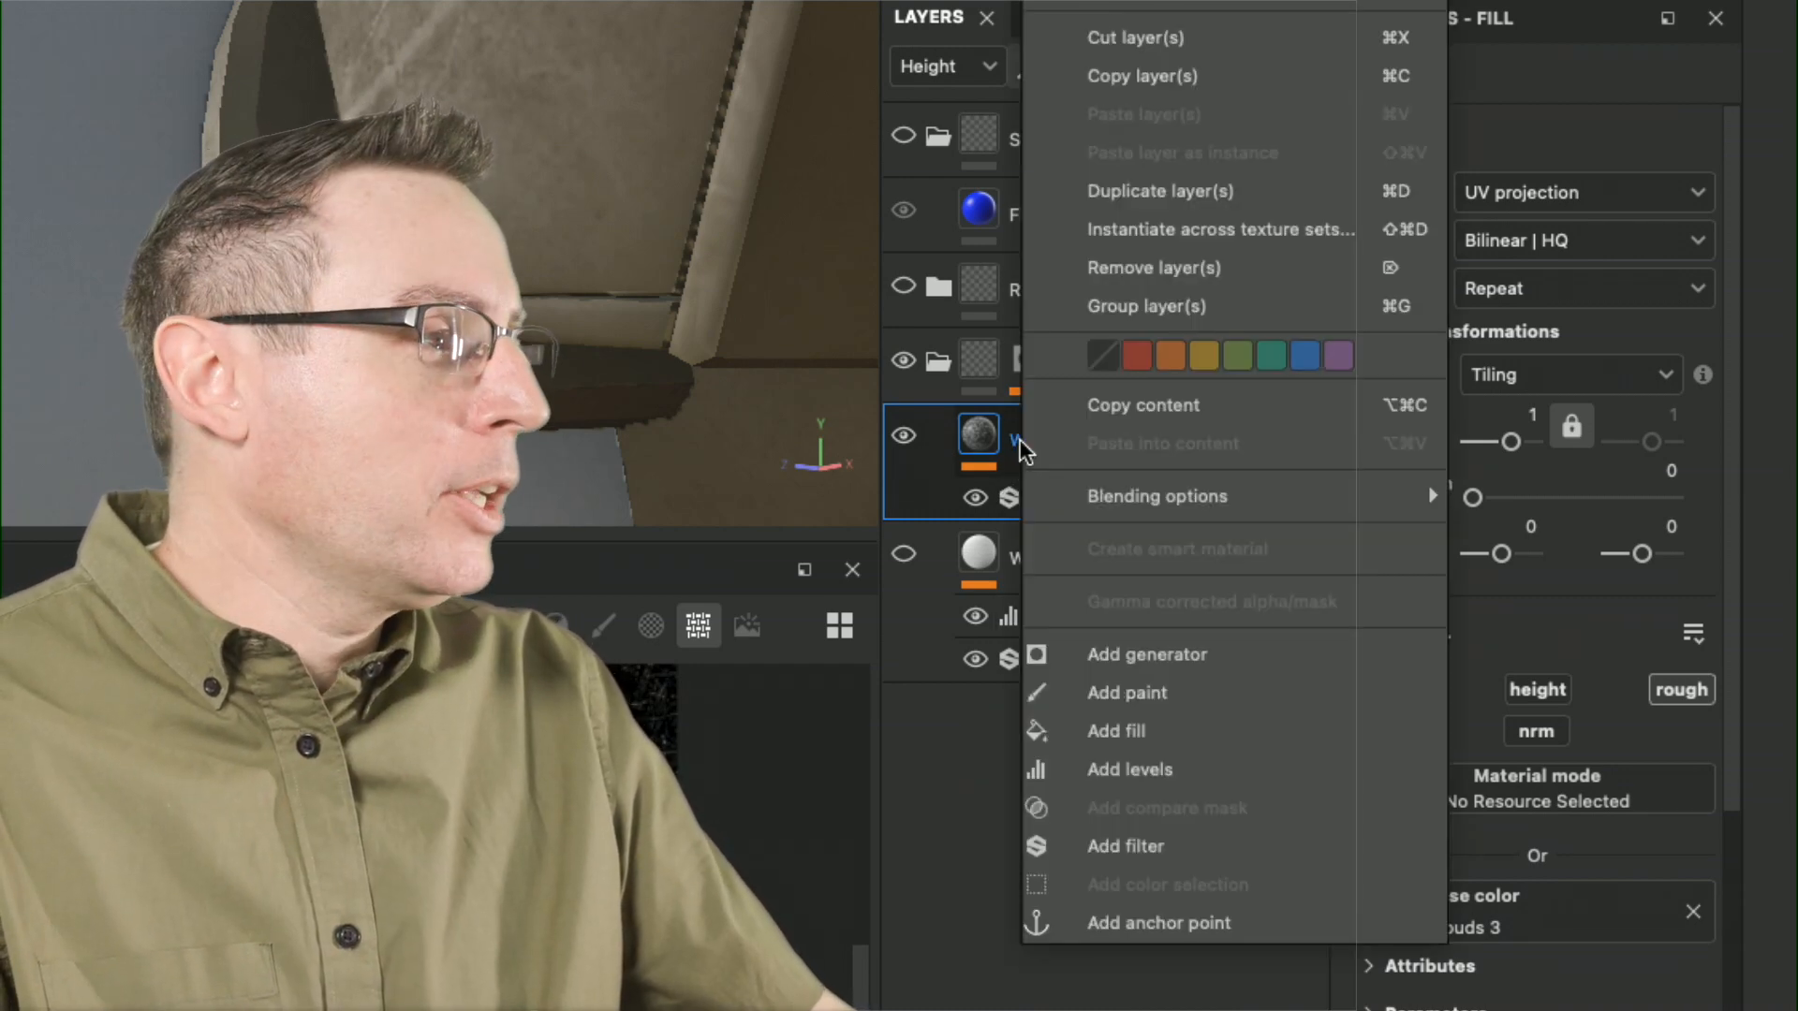
left_click(1184, 192)
double_click(1077, 442)
left_click(1077, 442)
left_click_drag(1076, 442, 1185, 440)
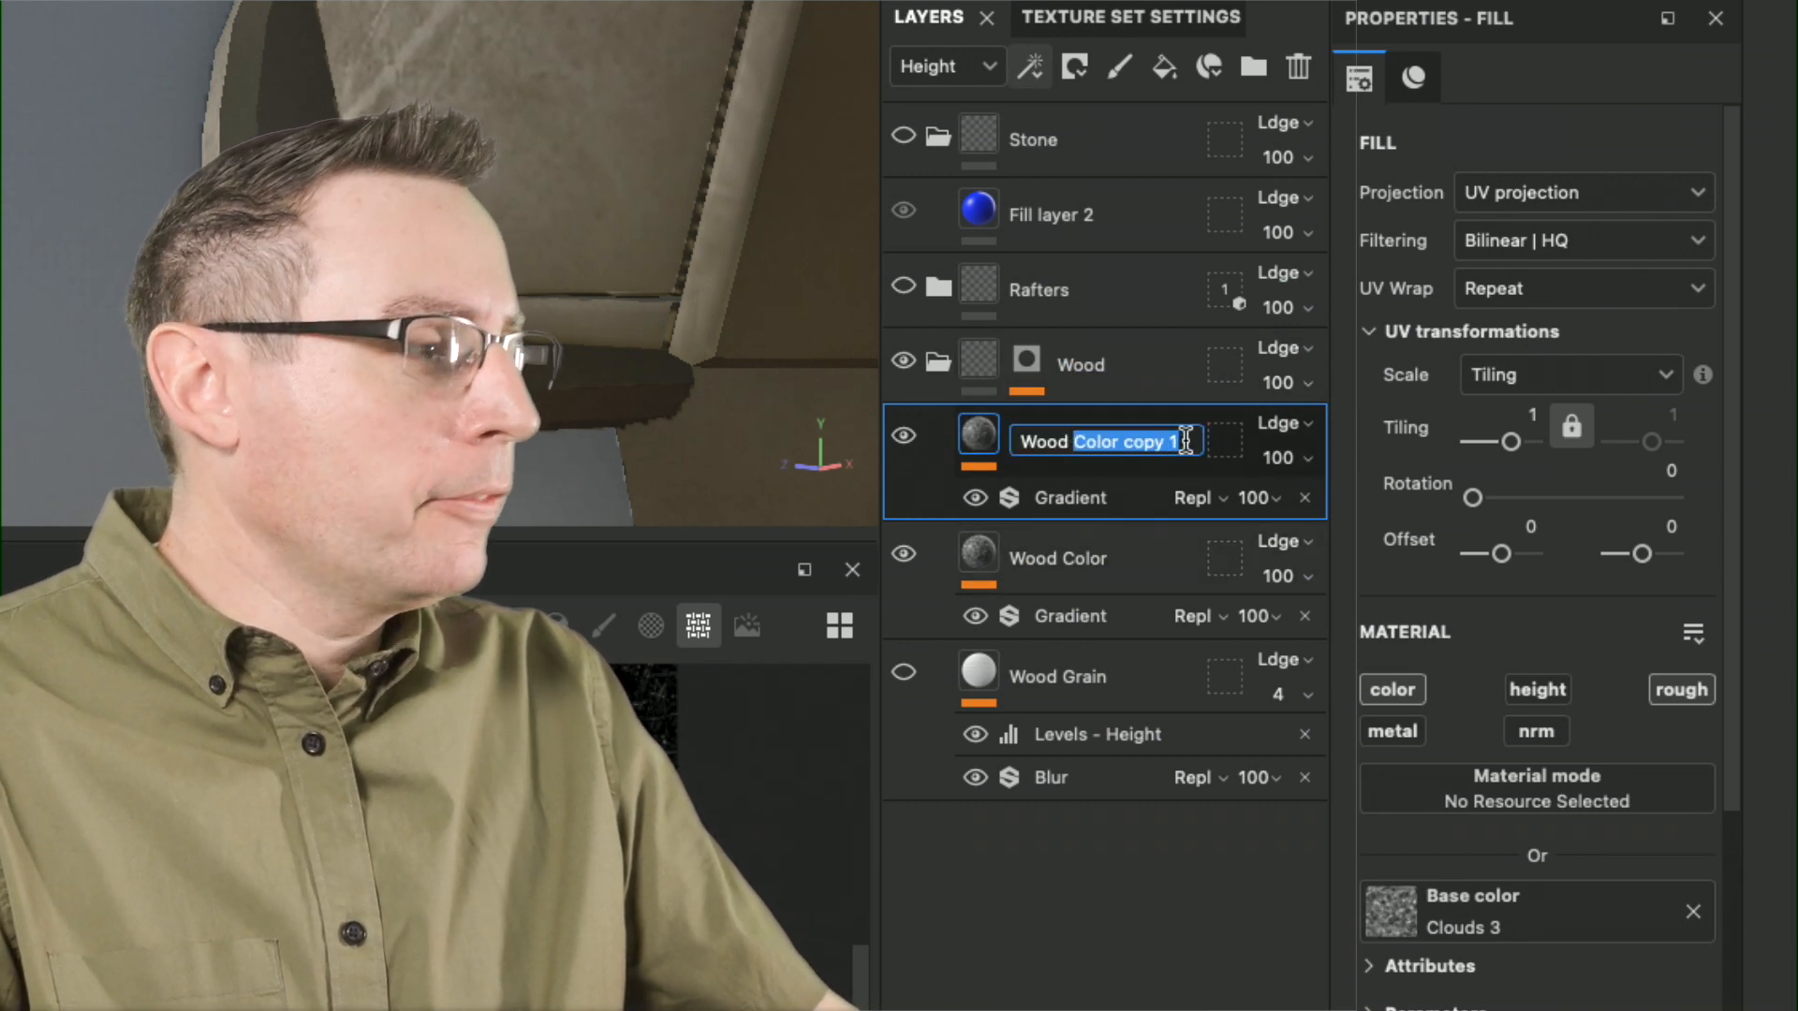
type("Roughness")
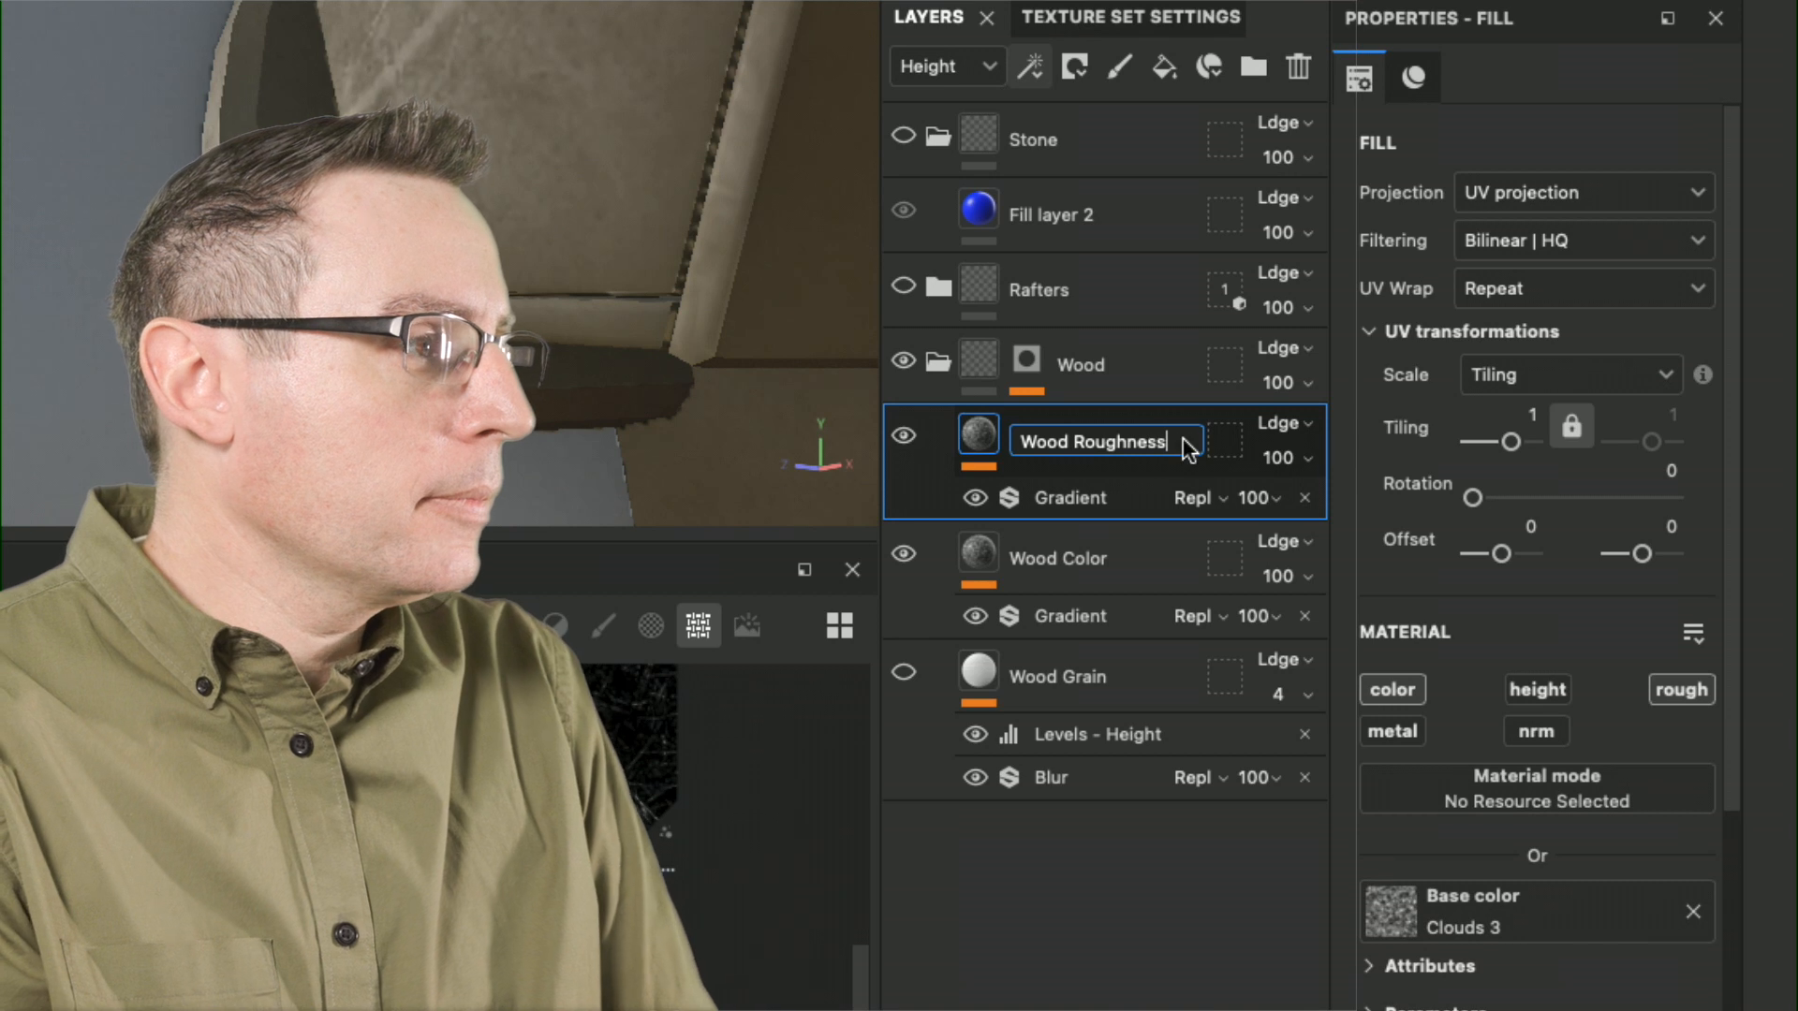
key("Return")
Step: Turn off the roughness channel on the Wood Color layer and the color channel on the Wood Roughness layer
left_click(1023, 562)
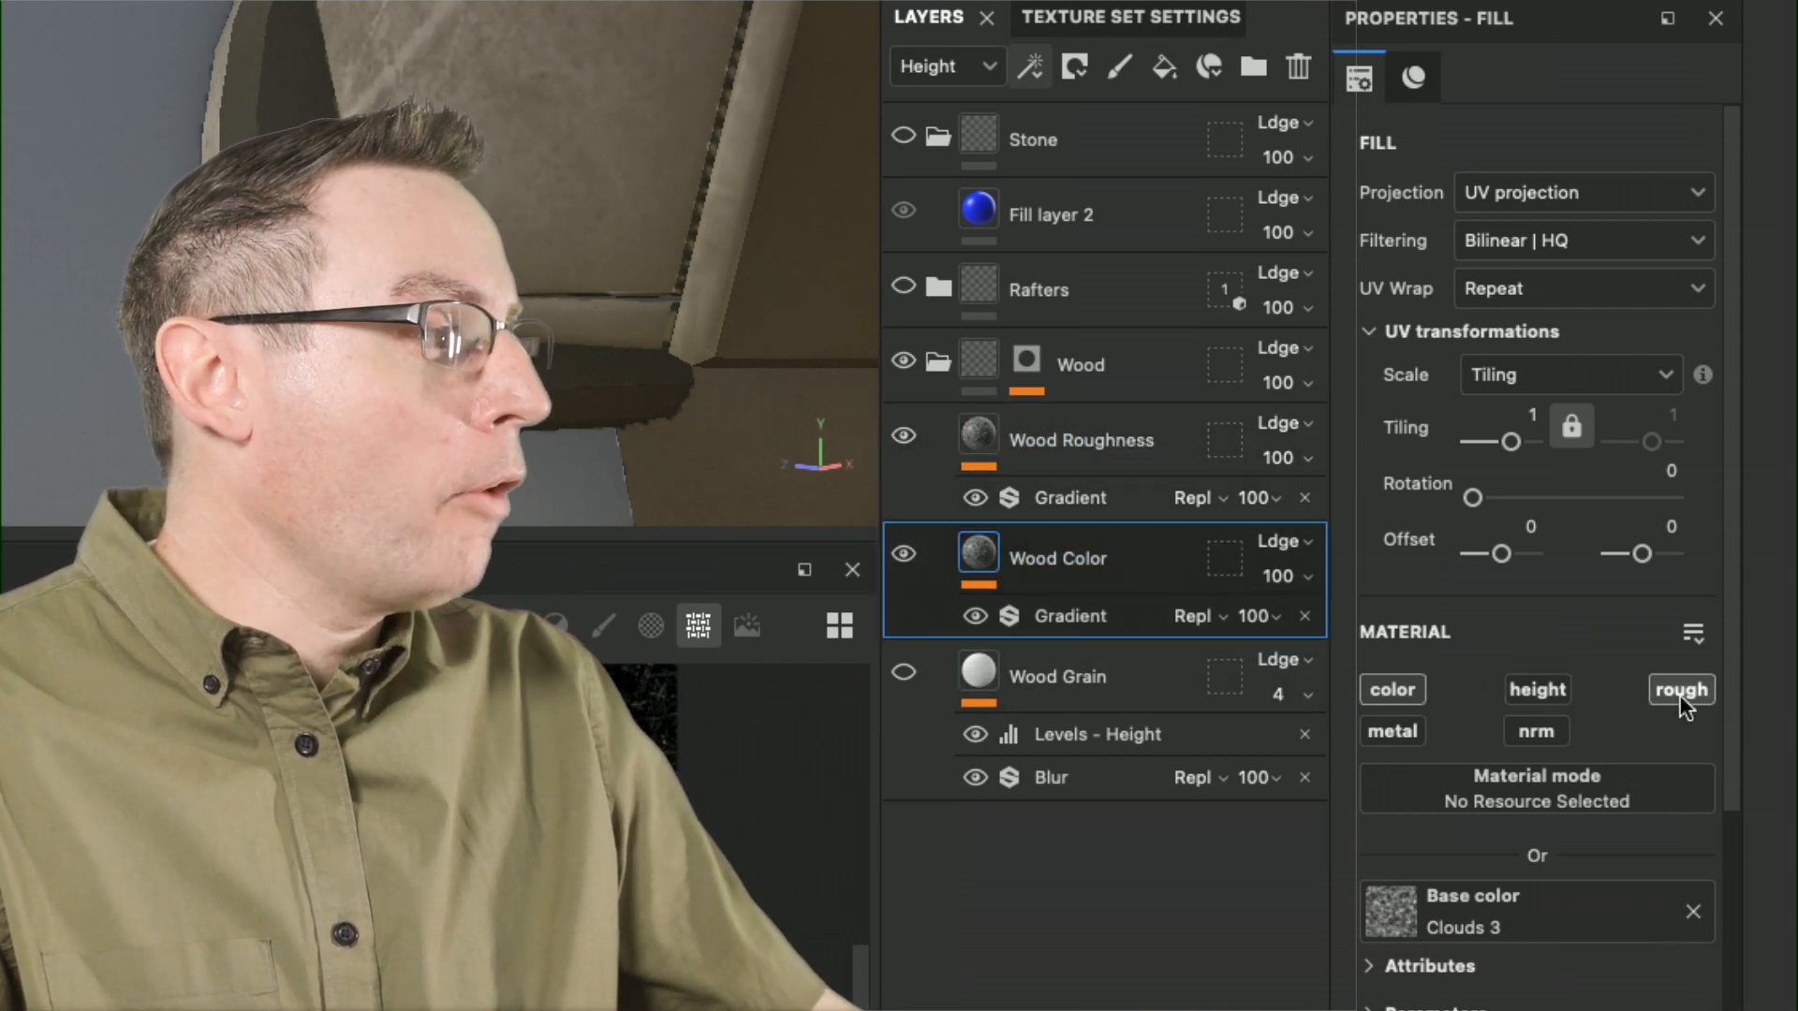
left_click(1037, 447)
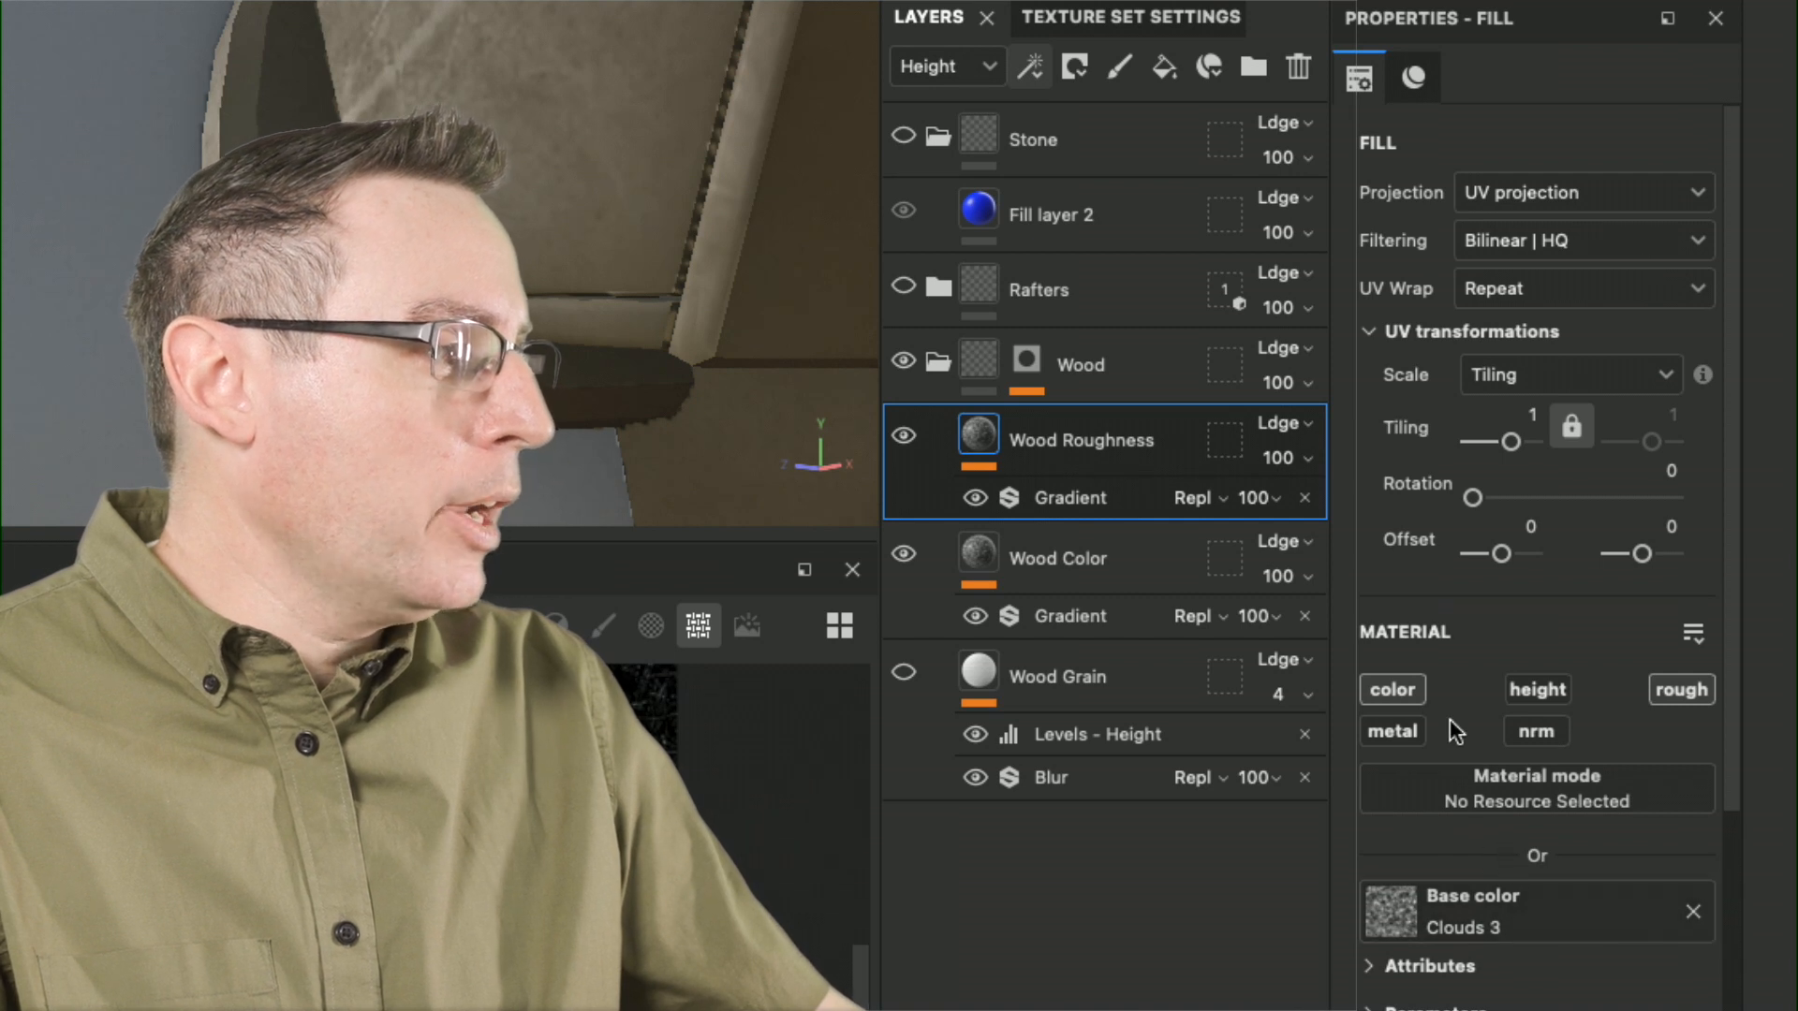
left_click(1418, 687)
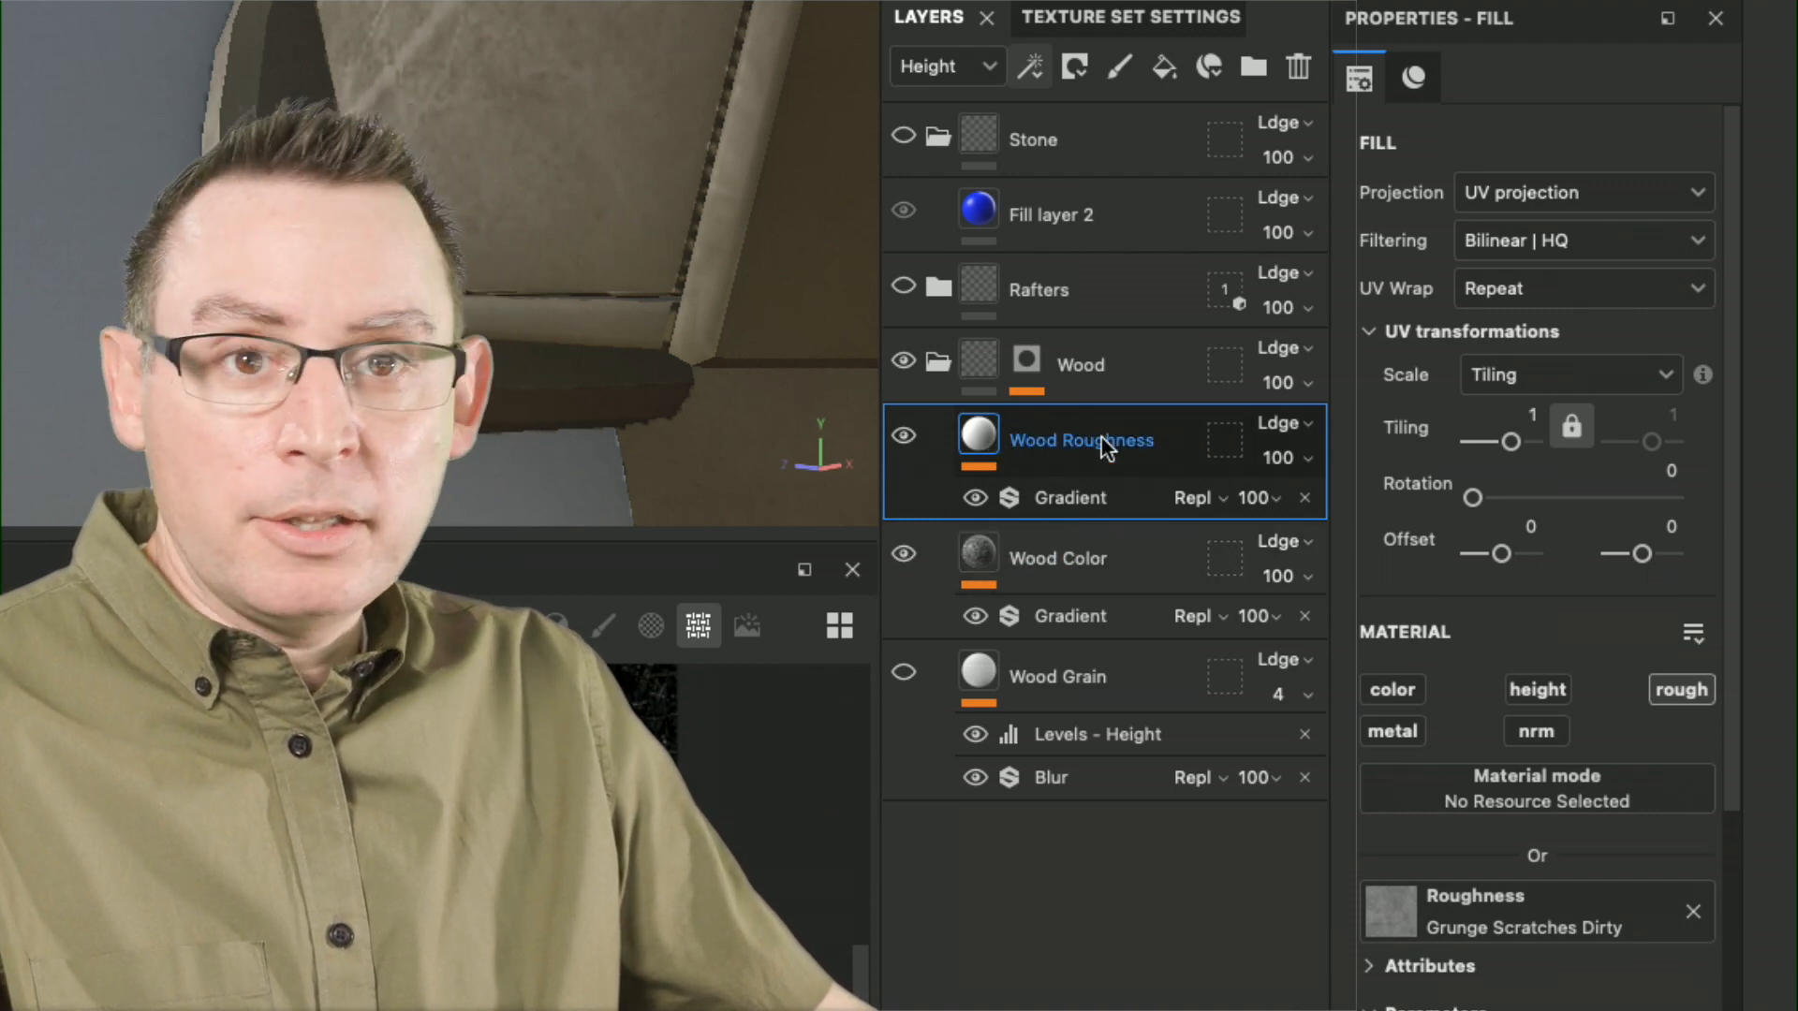
Step: Set the Wood Roughness layer's tiling to 3 and check the finer scratches on the balcony's side
left_click(1513, 438)
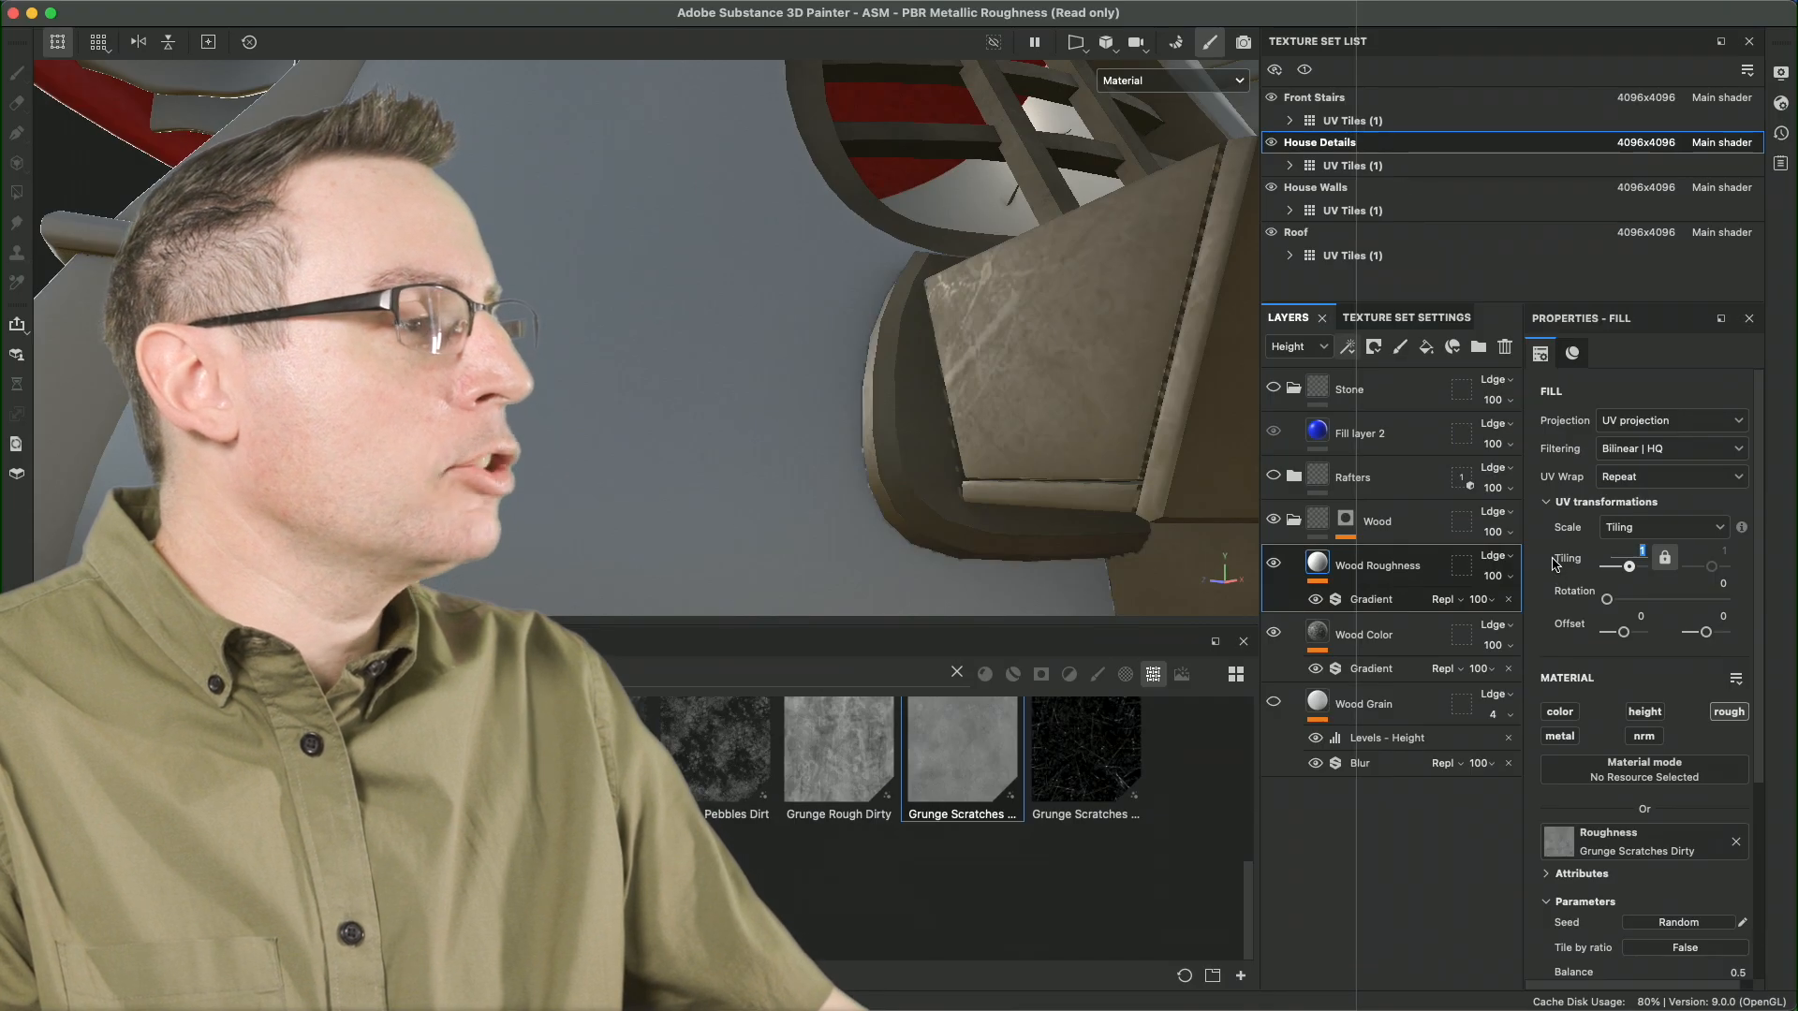
left_click_drag(947, 471, 816, 391, "alt")
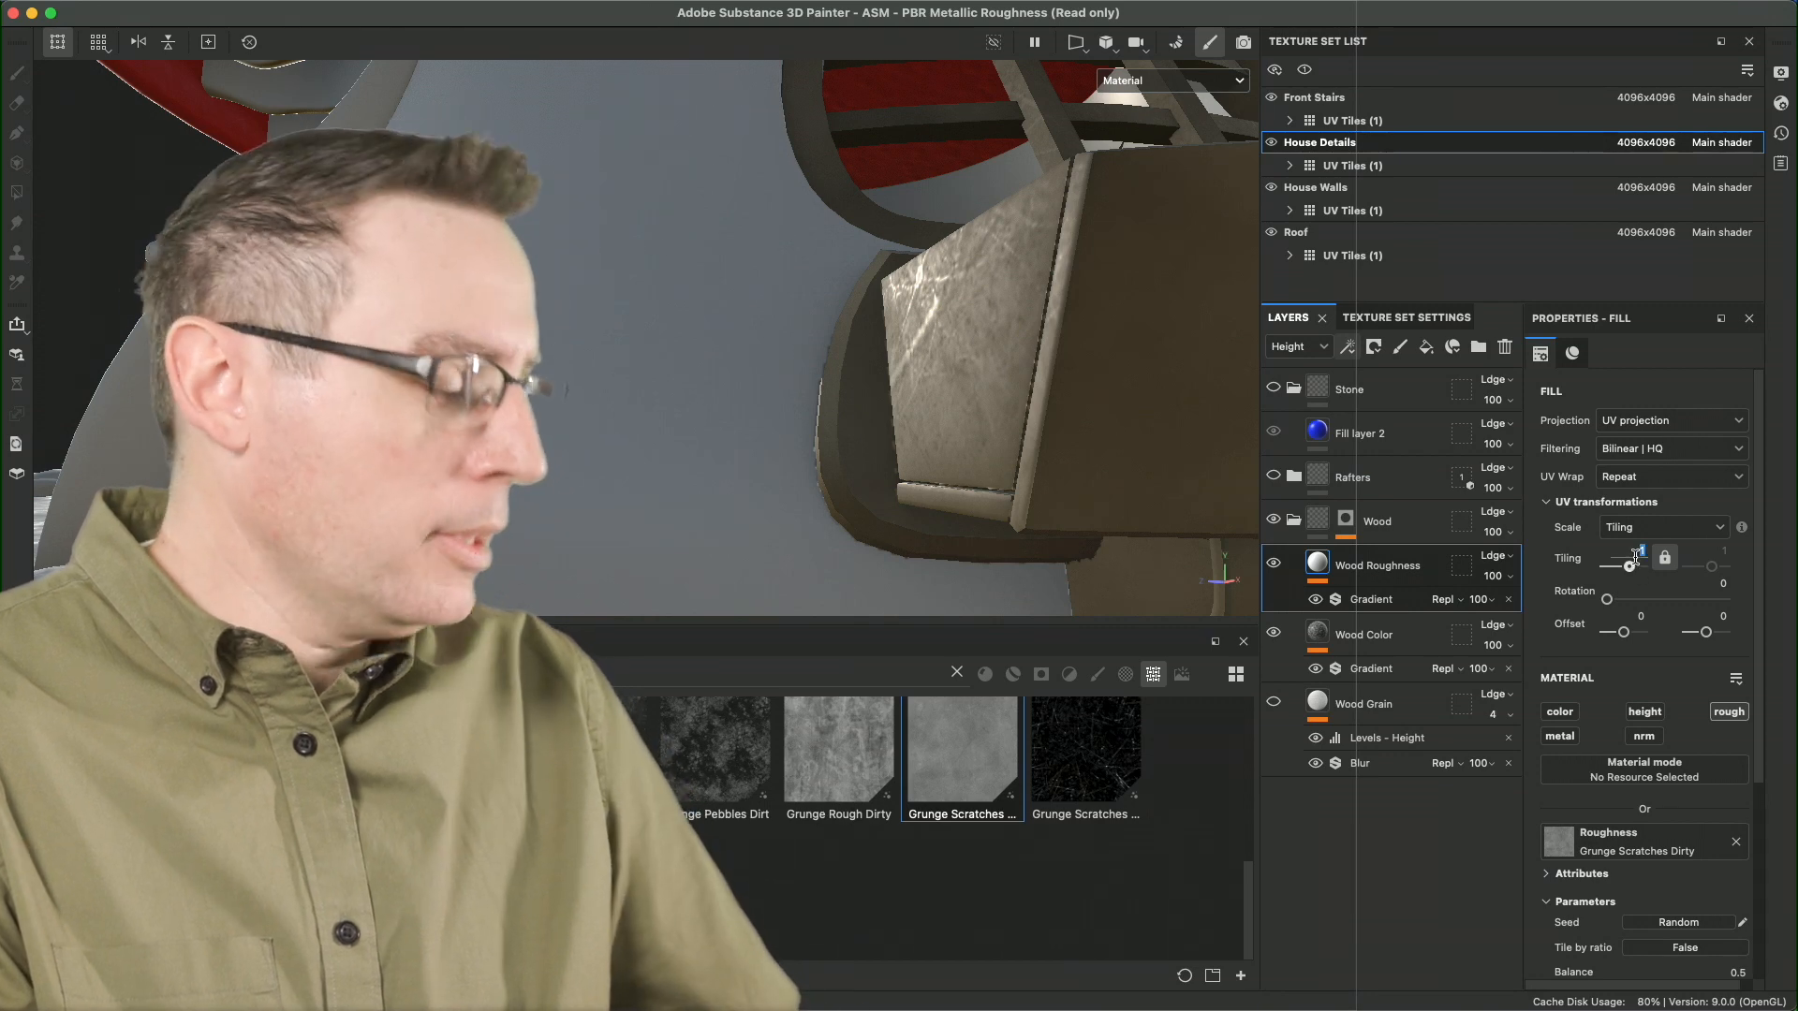
key("Return")
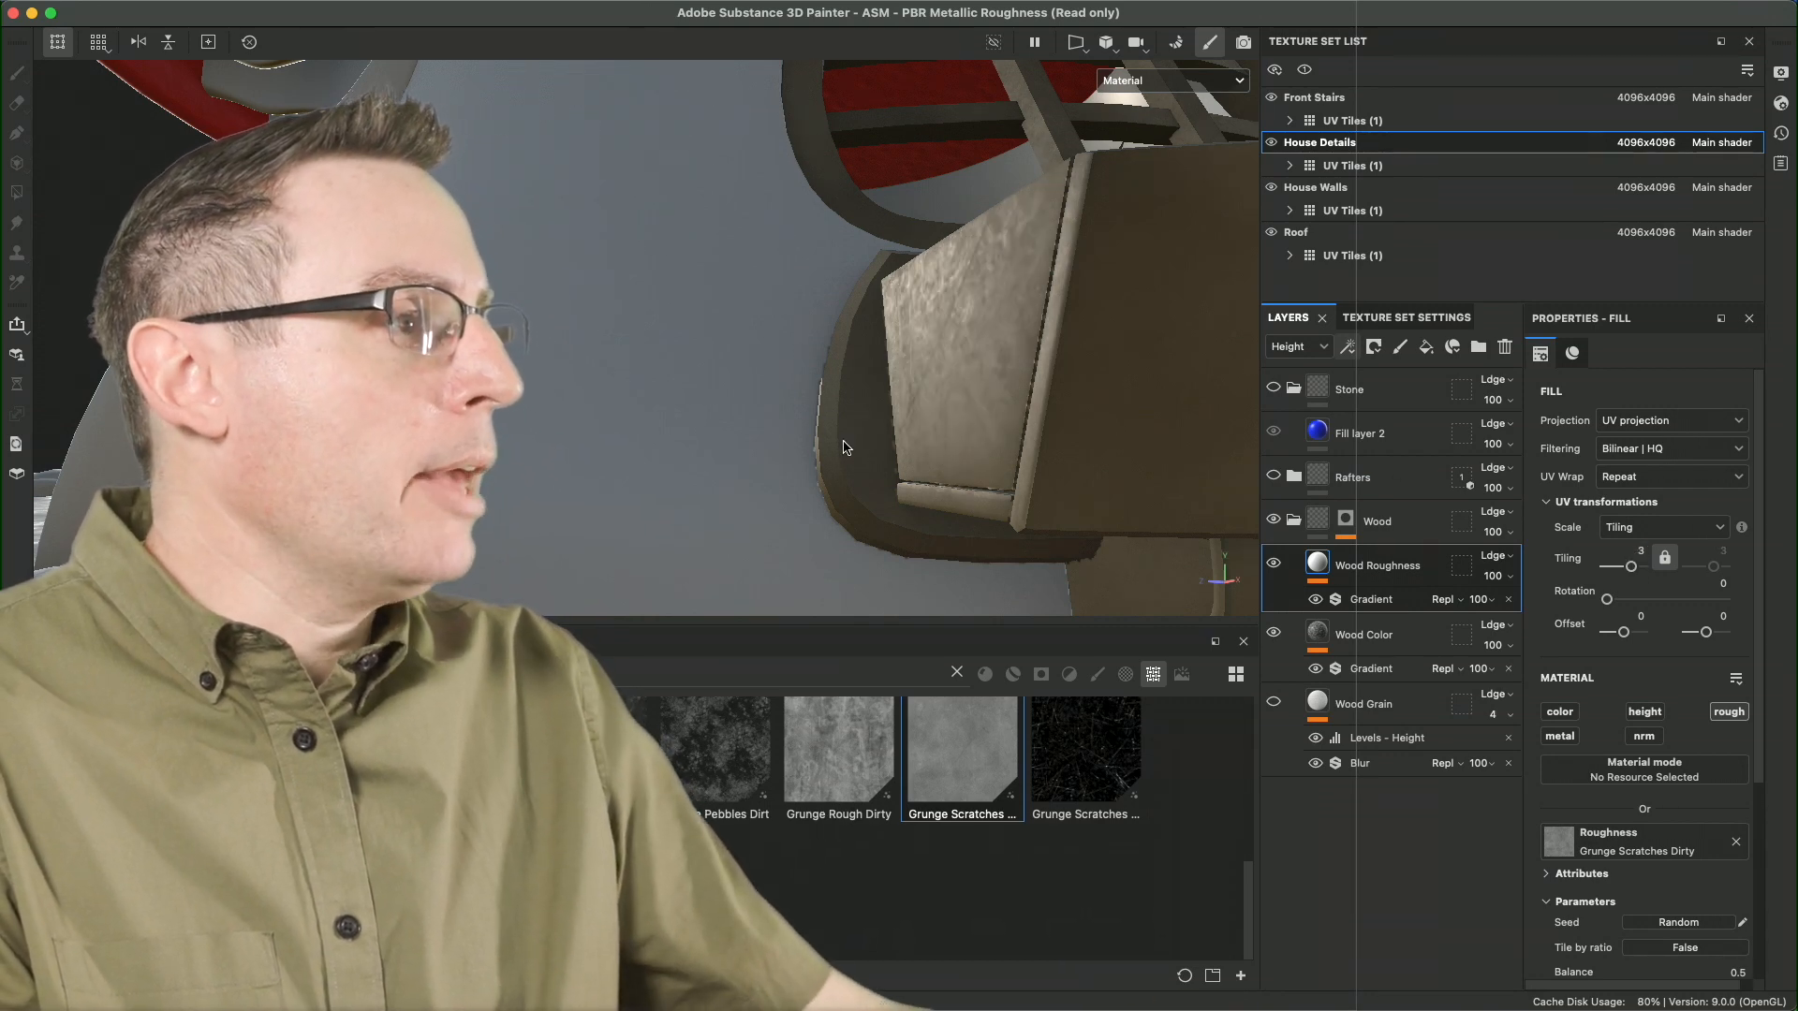
left_click_drag(857, 450, 976, 388, "alt")
mouse_move(976, 388)
right_mouse_down("shift")
mouse_move(957, 377)
mouse_move(995, 387)
right_mouse_up("shift")
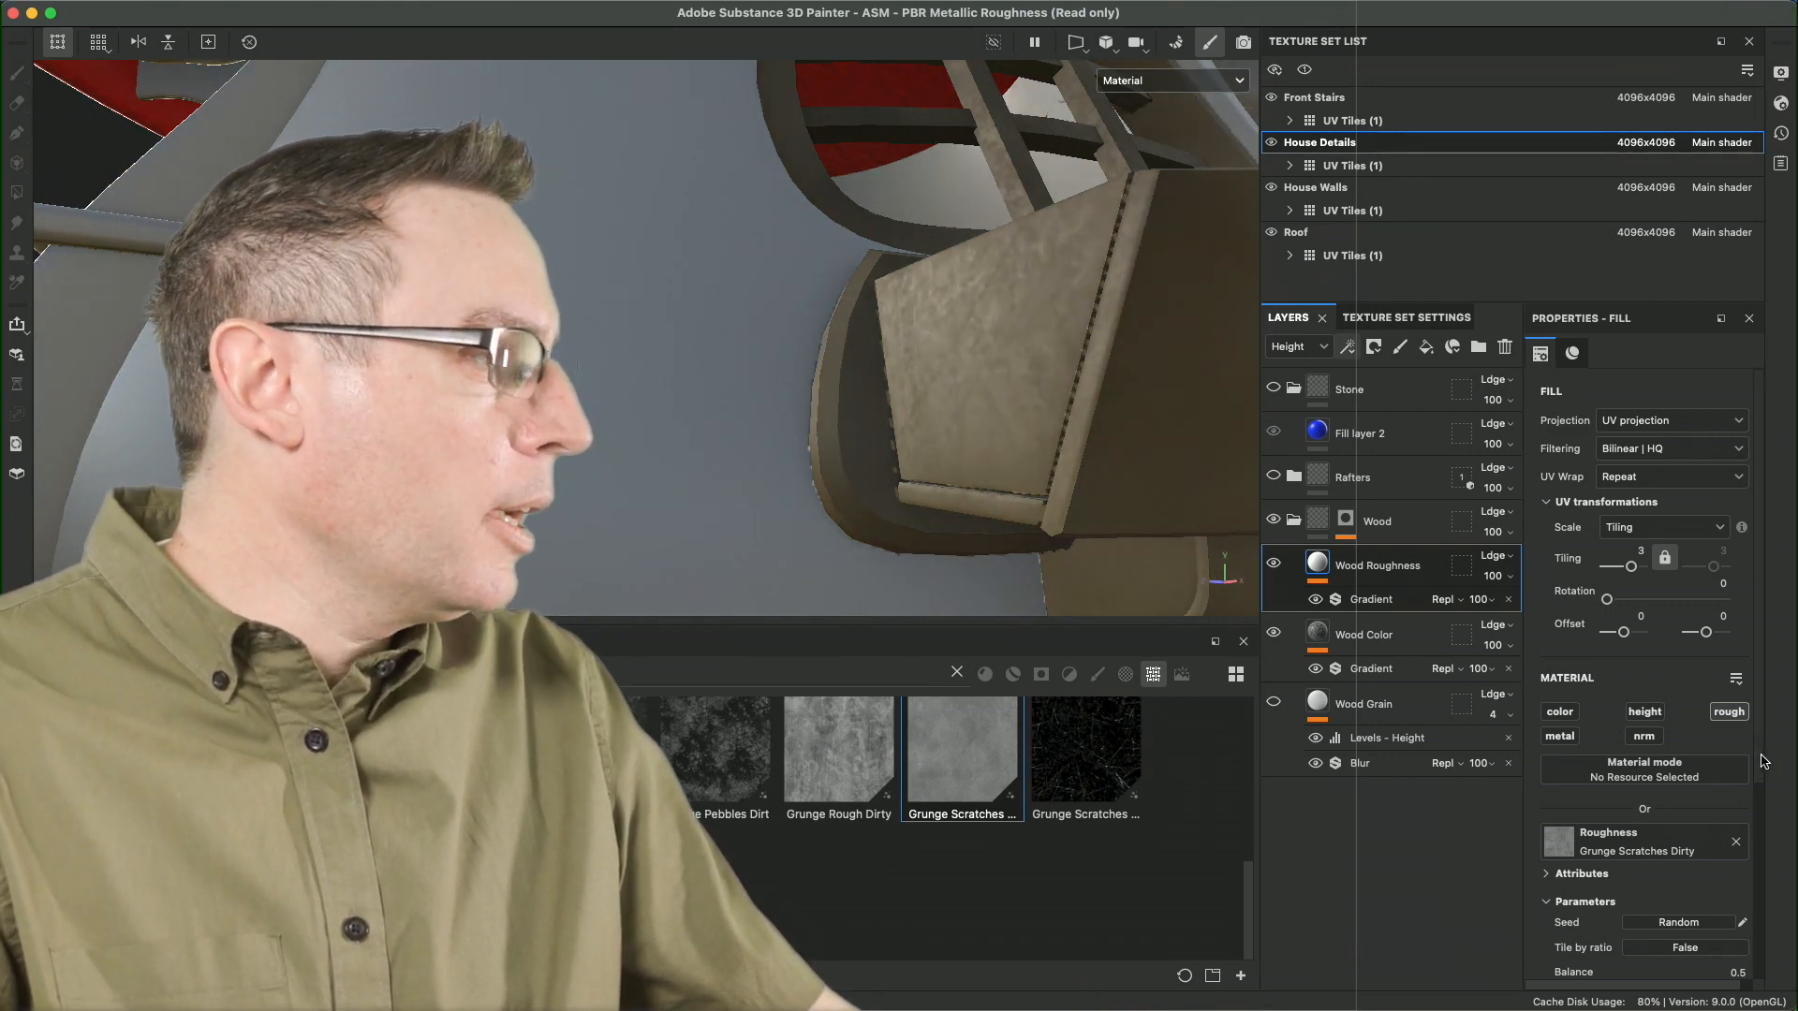
Step: Remove the Gradient filter from the Wood Roughness layer and add a Levels effect to it
left_click(1373, 603)
left_click(1508, 600)
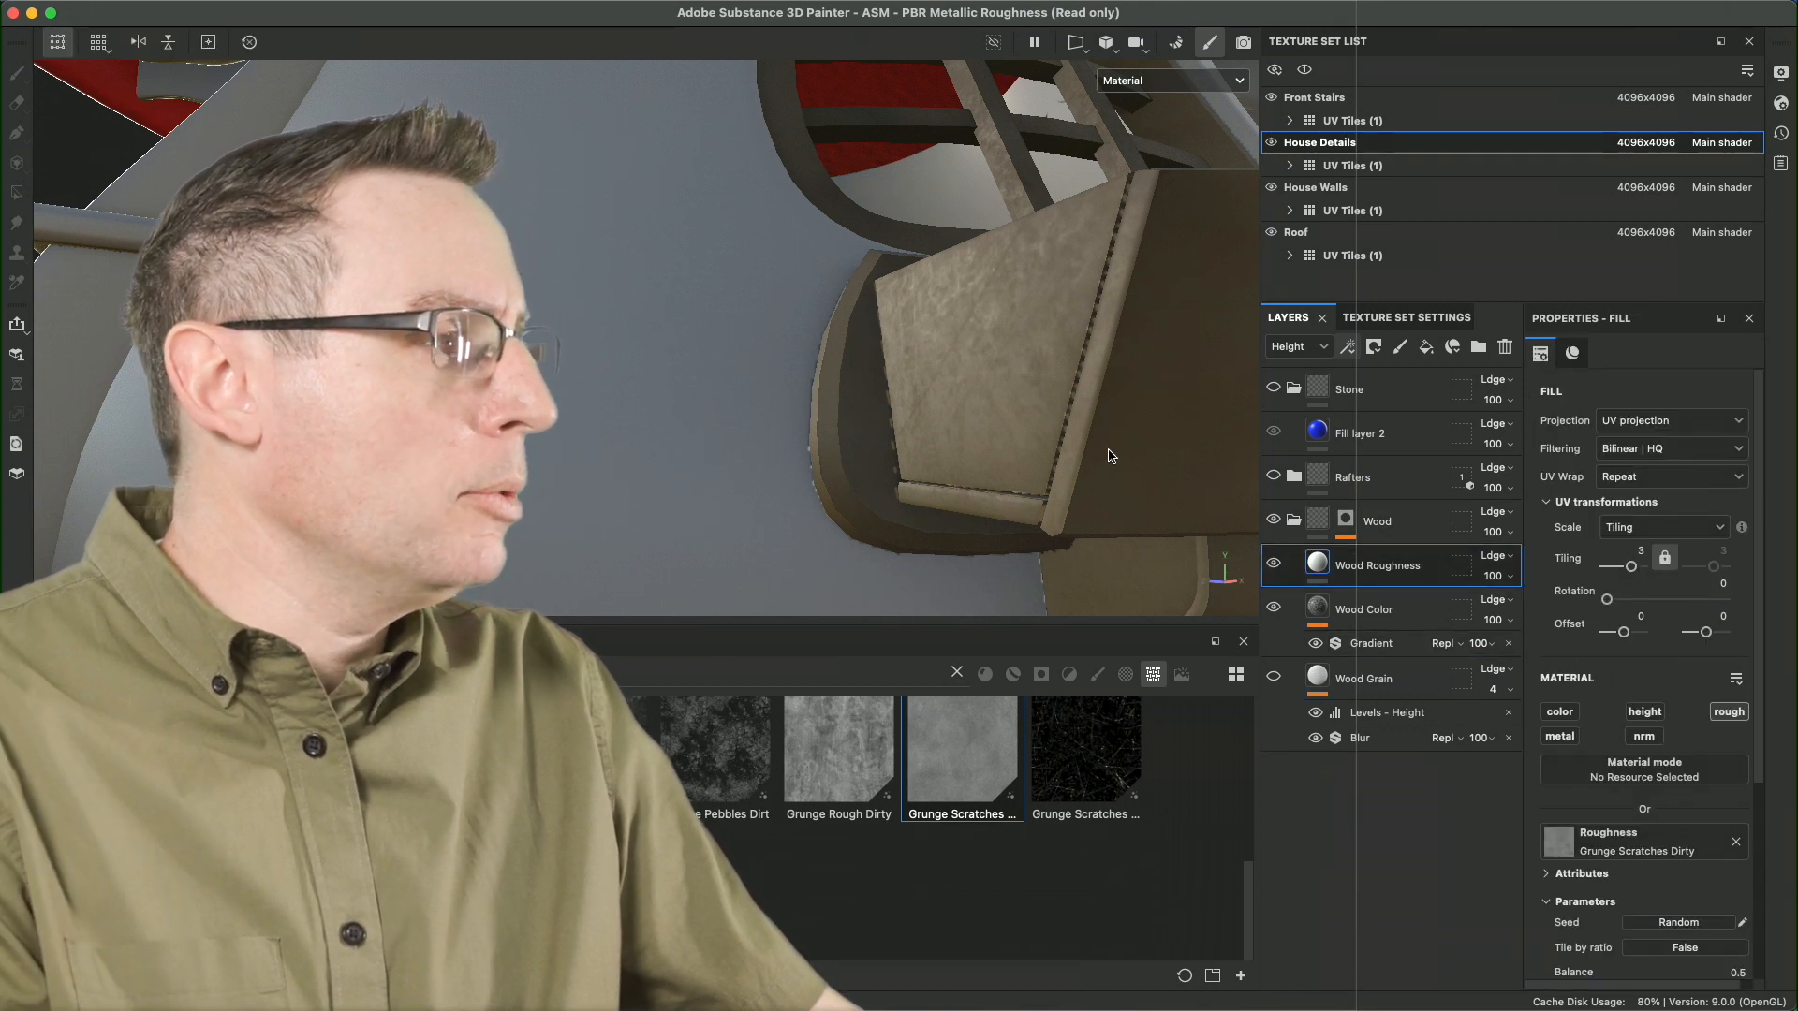
left_click(1347, 347)
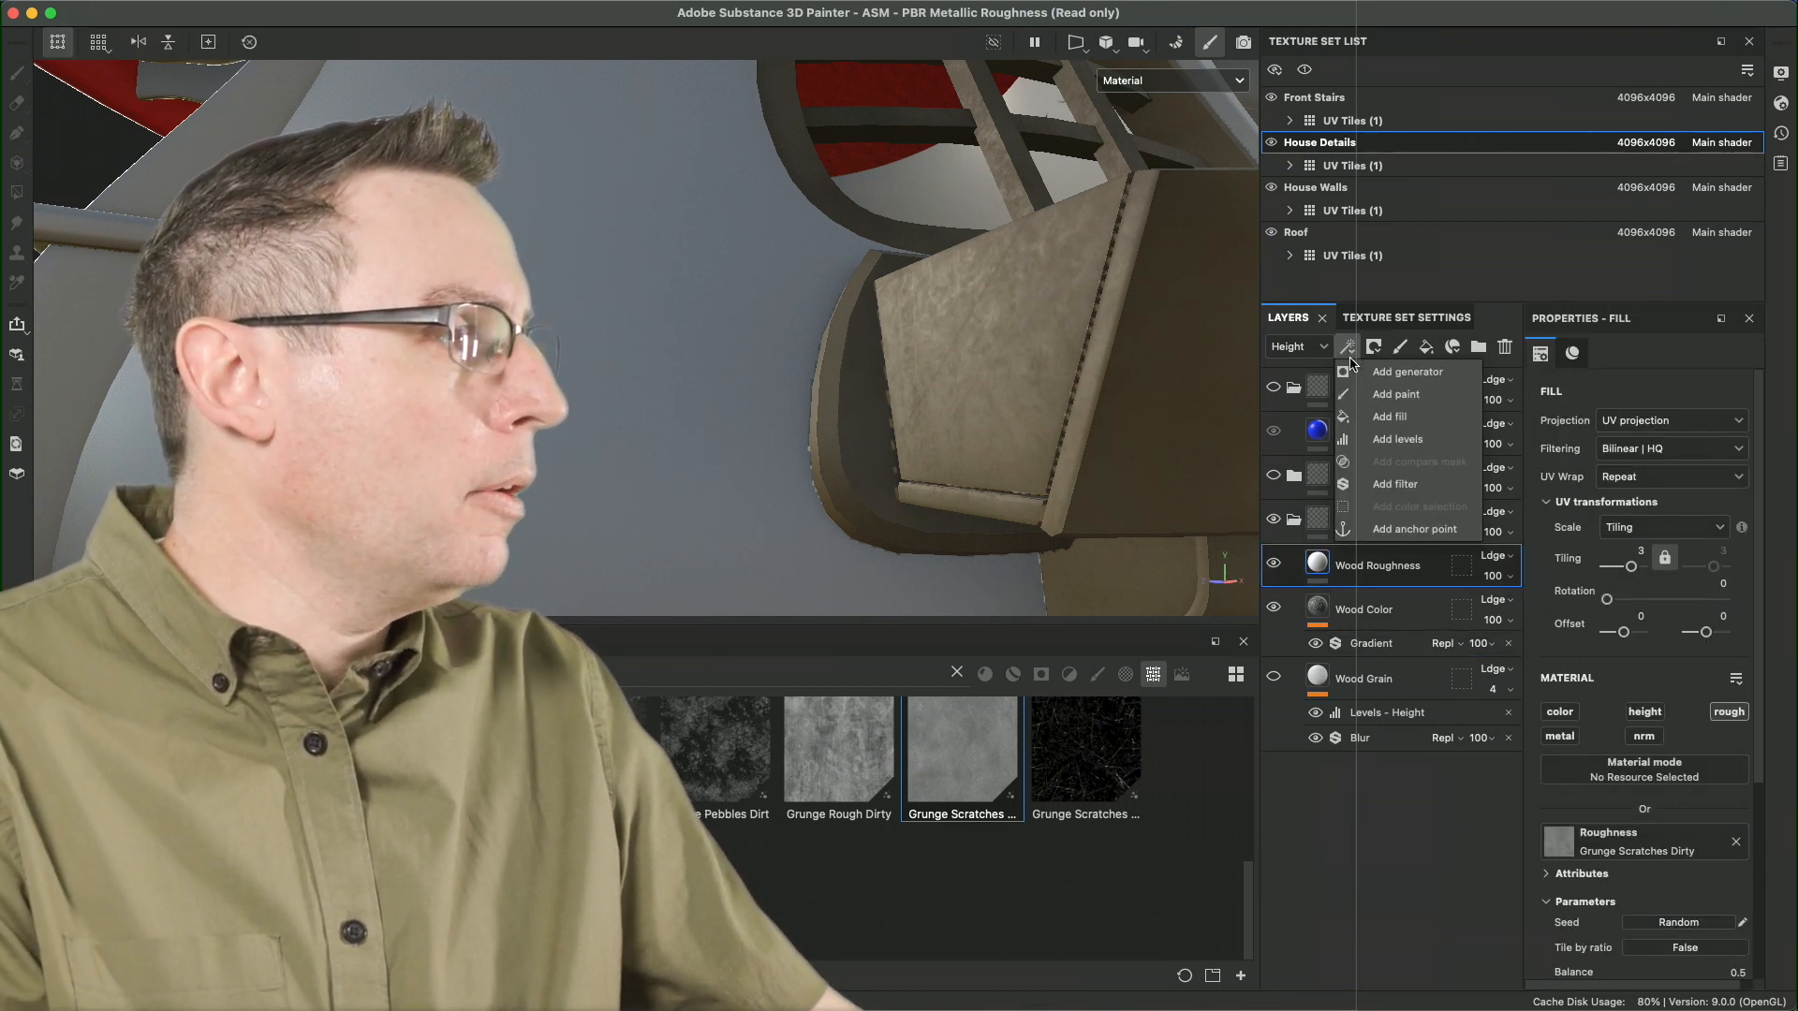
left_click(1397, 439)
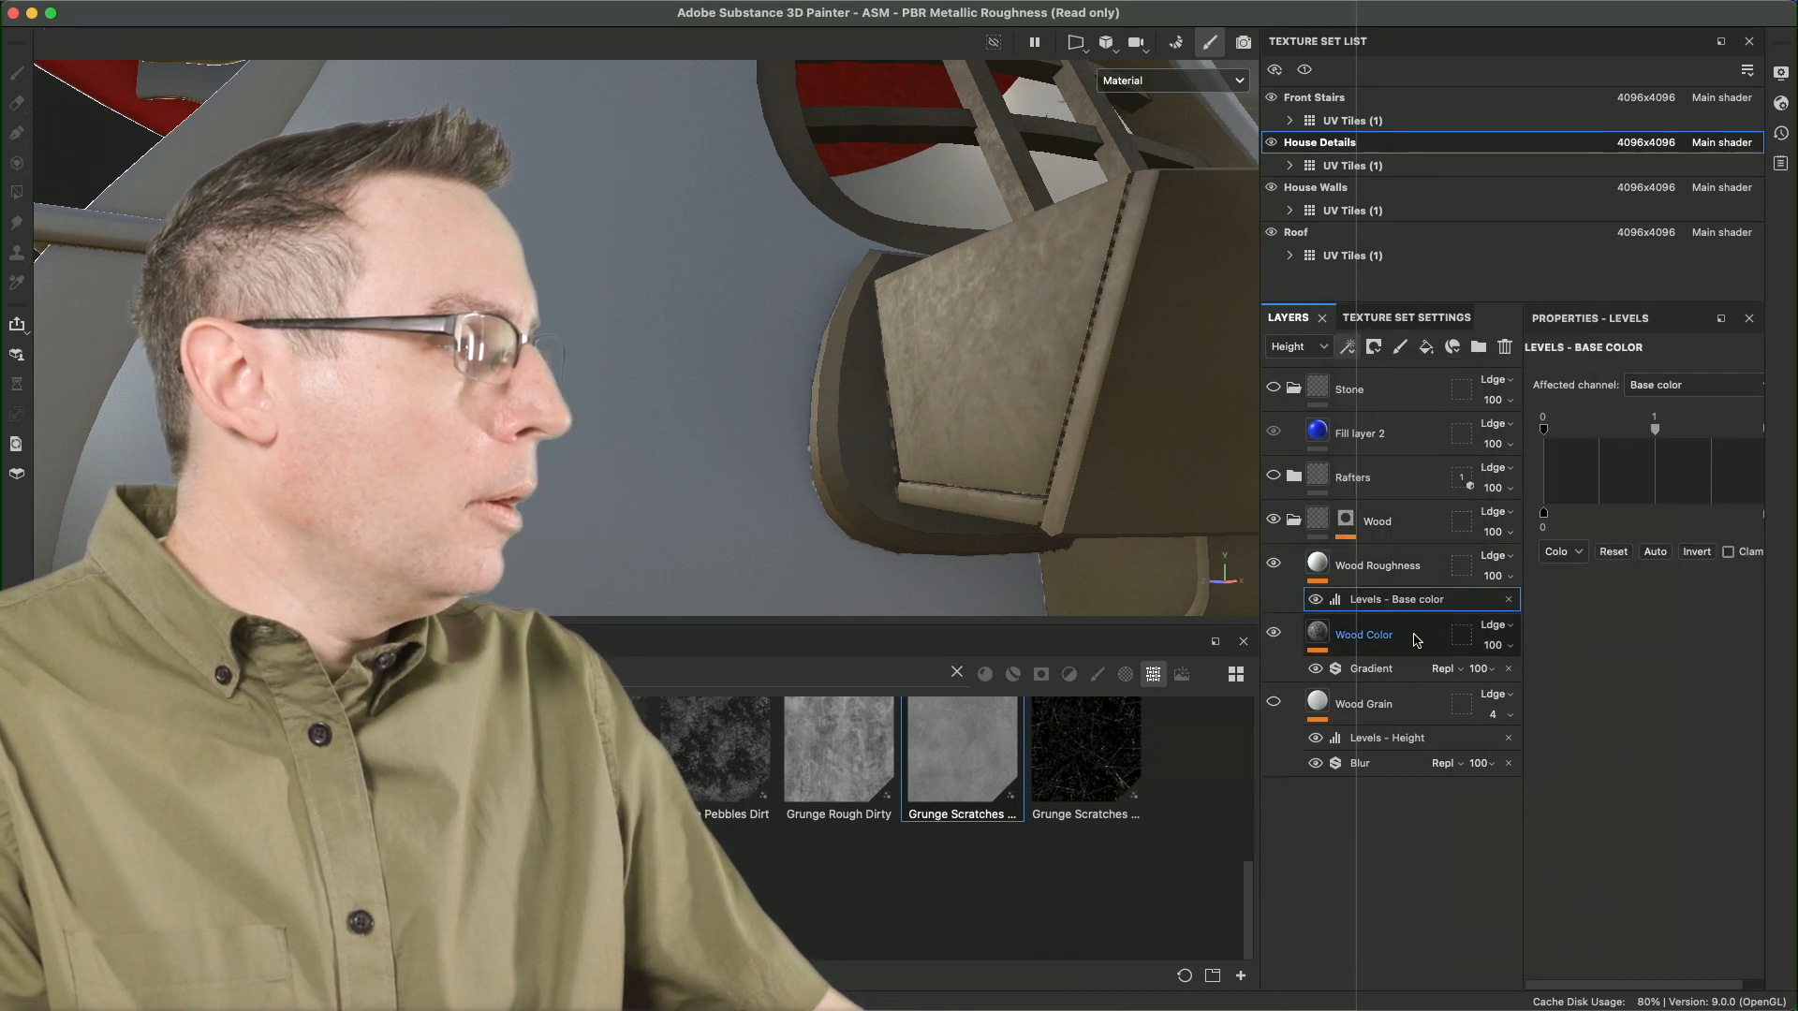
Step: Switch the Levels effect to the Roughness channel and narrow its input range to 0.368–0.644 for stronger roughness contrast
left_click(1648, 393)
left_click(1684, 456)
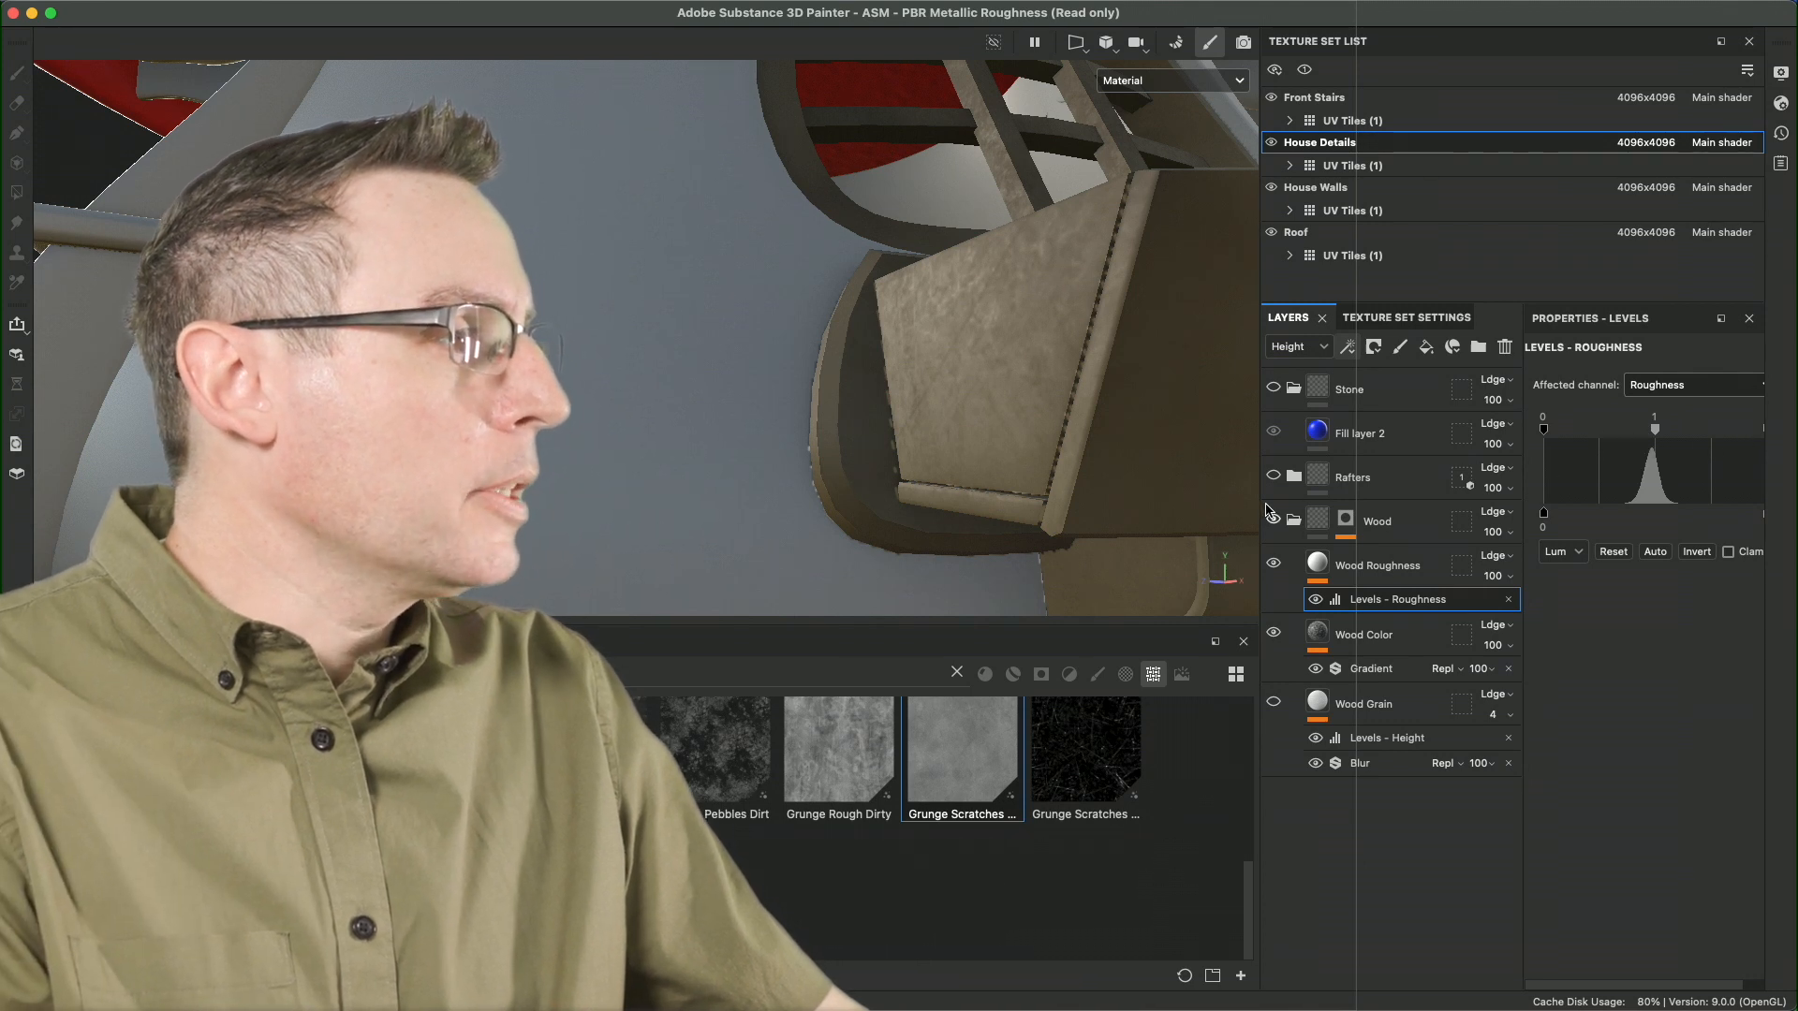
left_click_drag(1260, 501, 1215, 502)
left_click_drag(1745, 431, 1677, 447)
mouse_move(1524, 434)
left_mouse_down()
mouse_move(1668, 436)
mouse_move(1604, 441)
left_mouse_up()
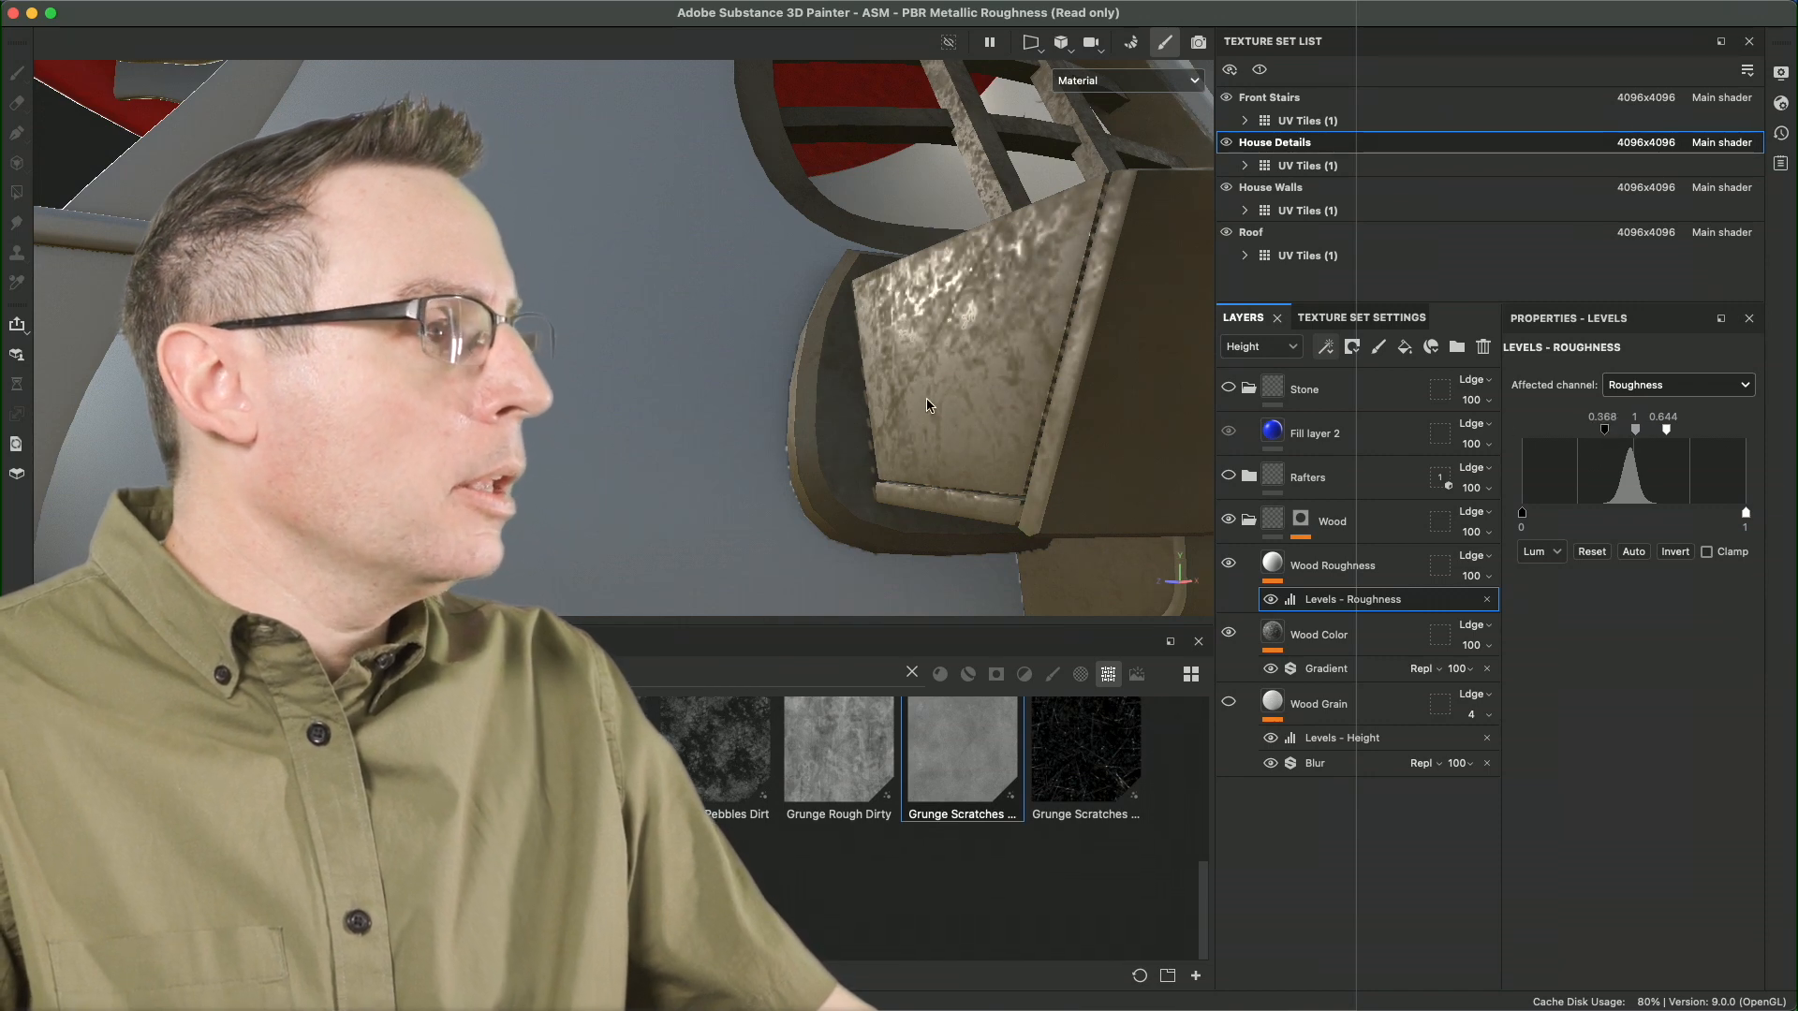
mouse_move(958, 347)
left_mouse_down("alt")
mouse_move(941, 344)
mouse_move(979, 324)
left_mouse_up("alt")
mouse_move(980, 324)
right_mouse_down("shift")
mouse_move(1009, 329)
mouse_move(991, 341)
right_mouse_up("shift")
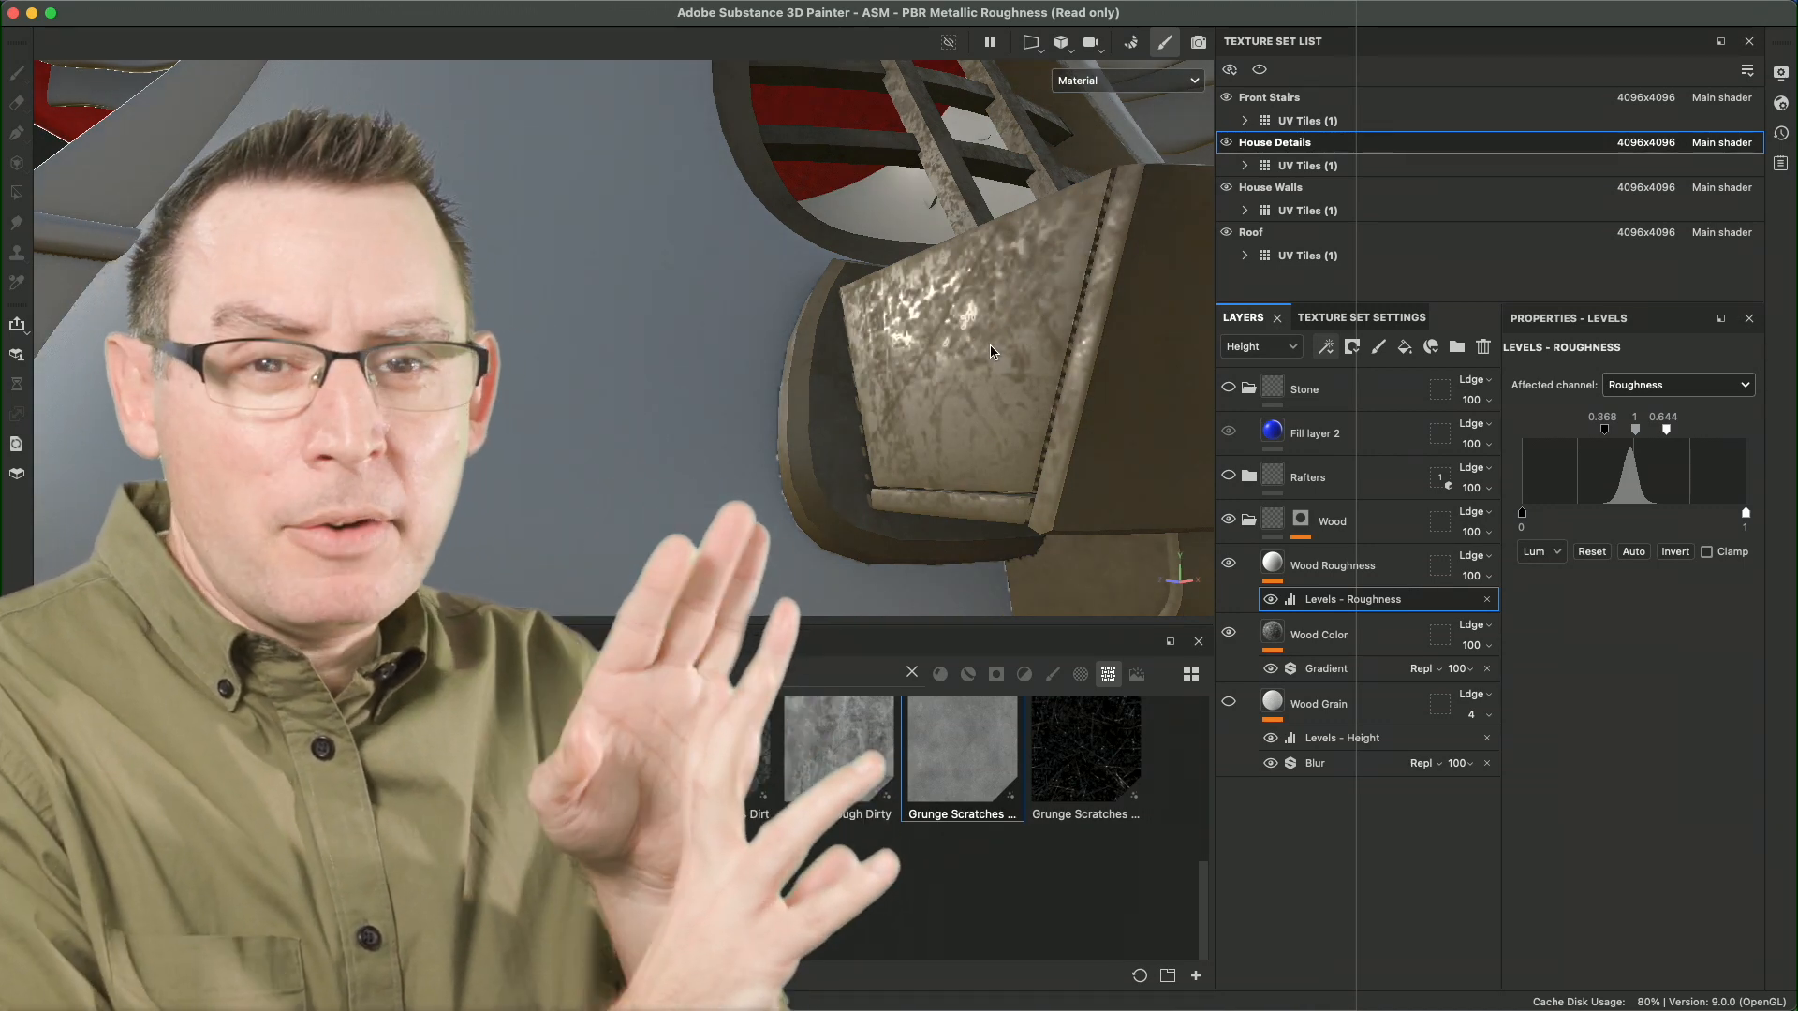
Step: Turn the Wood Grain layer back on and check the roughness highlights across the balcony's front and side
scroll(989, 332, "down", 8)
left_click_drag(960, 336, 914, 343, "alt")
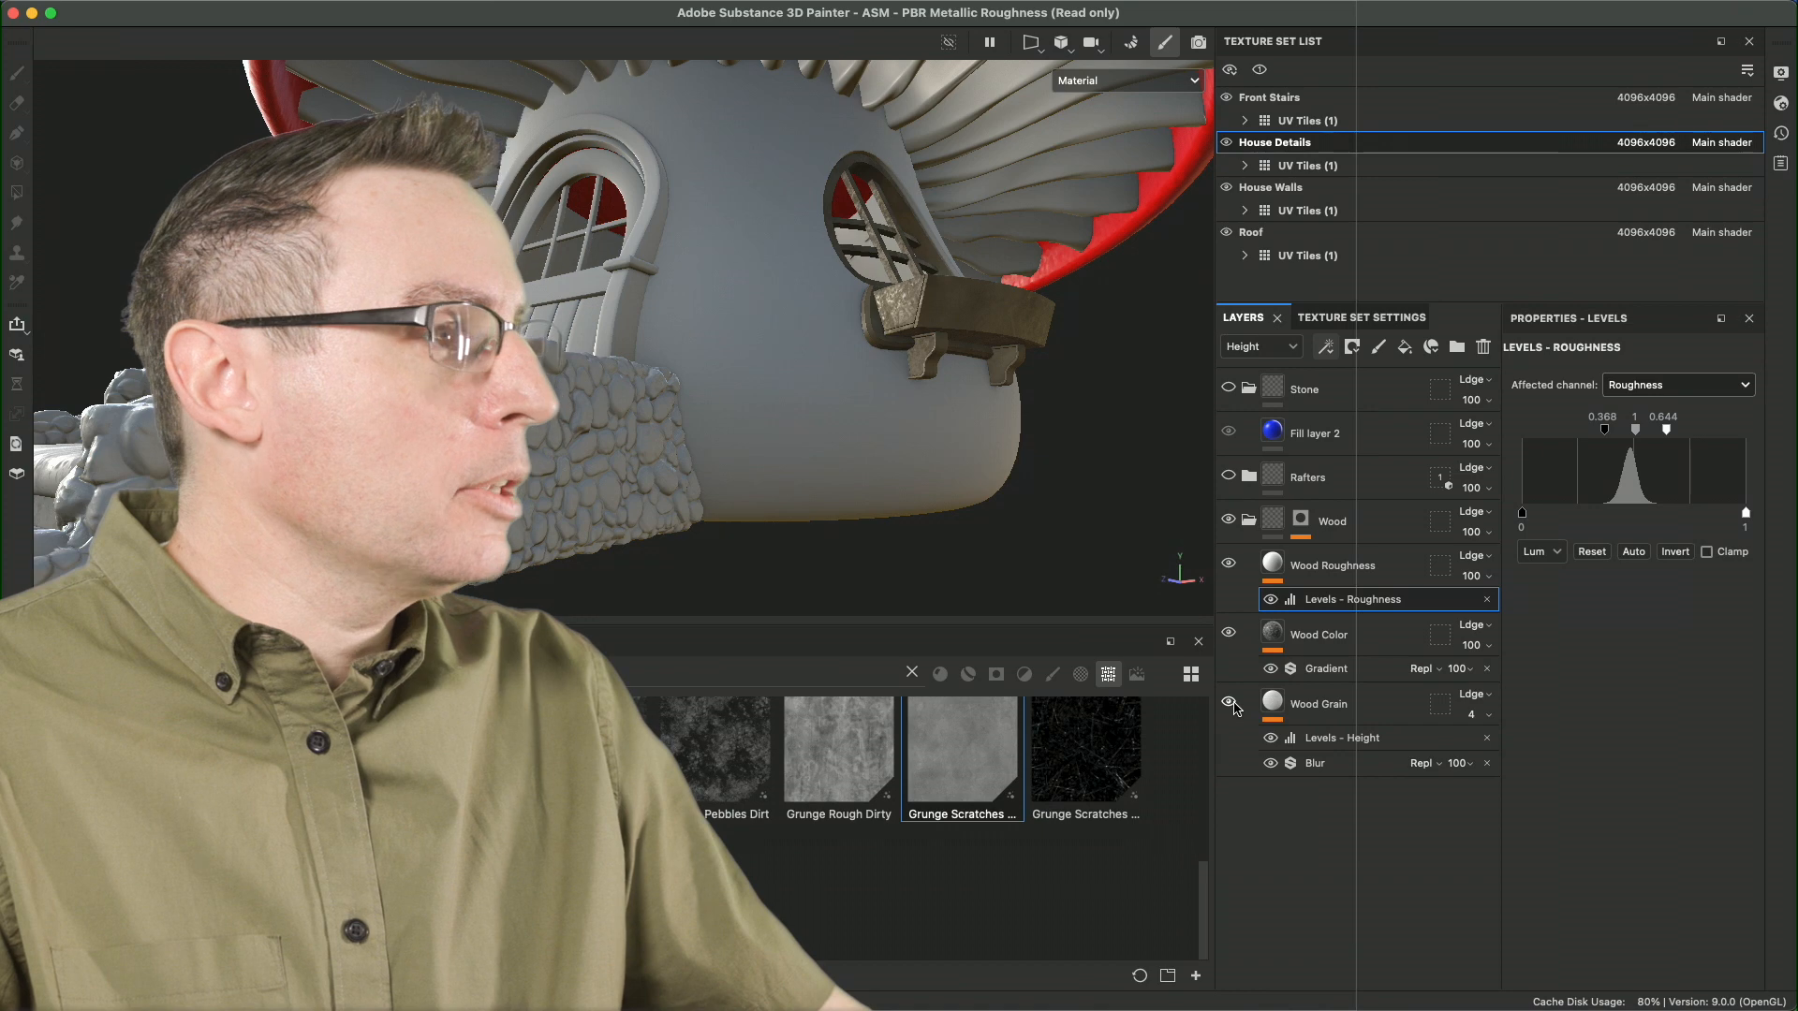
left_click_drag(918, 367, 880, 401, "alt")
mouse_move(881, 401)
right_mouse_down("shift")
mouse_move(936, 398)
mouse_move(965, 374)
right_mouse_up("shift")
left_click_drag(881, 375, 948, 422, "alt")
right_click_drag(949, 423, 1059, 377, "shift")
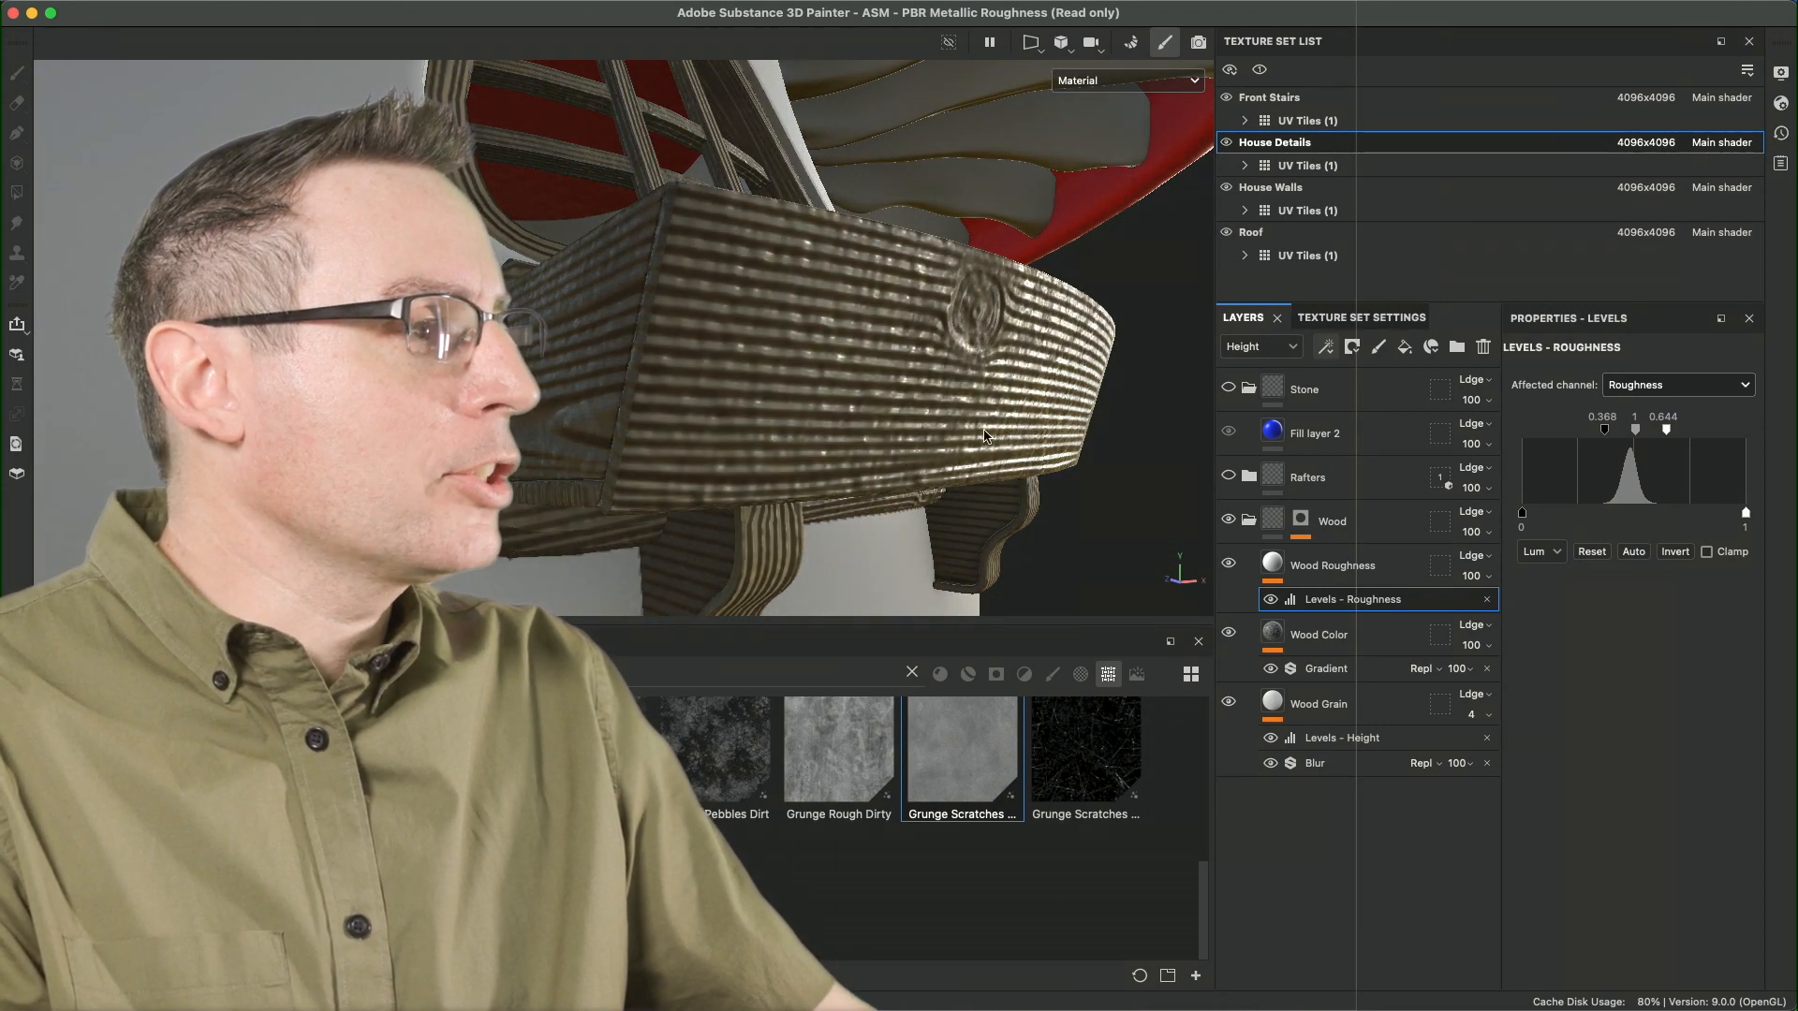
right_click_drag(983, 435, 1023, 429, "shift")
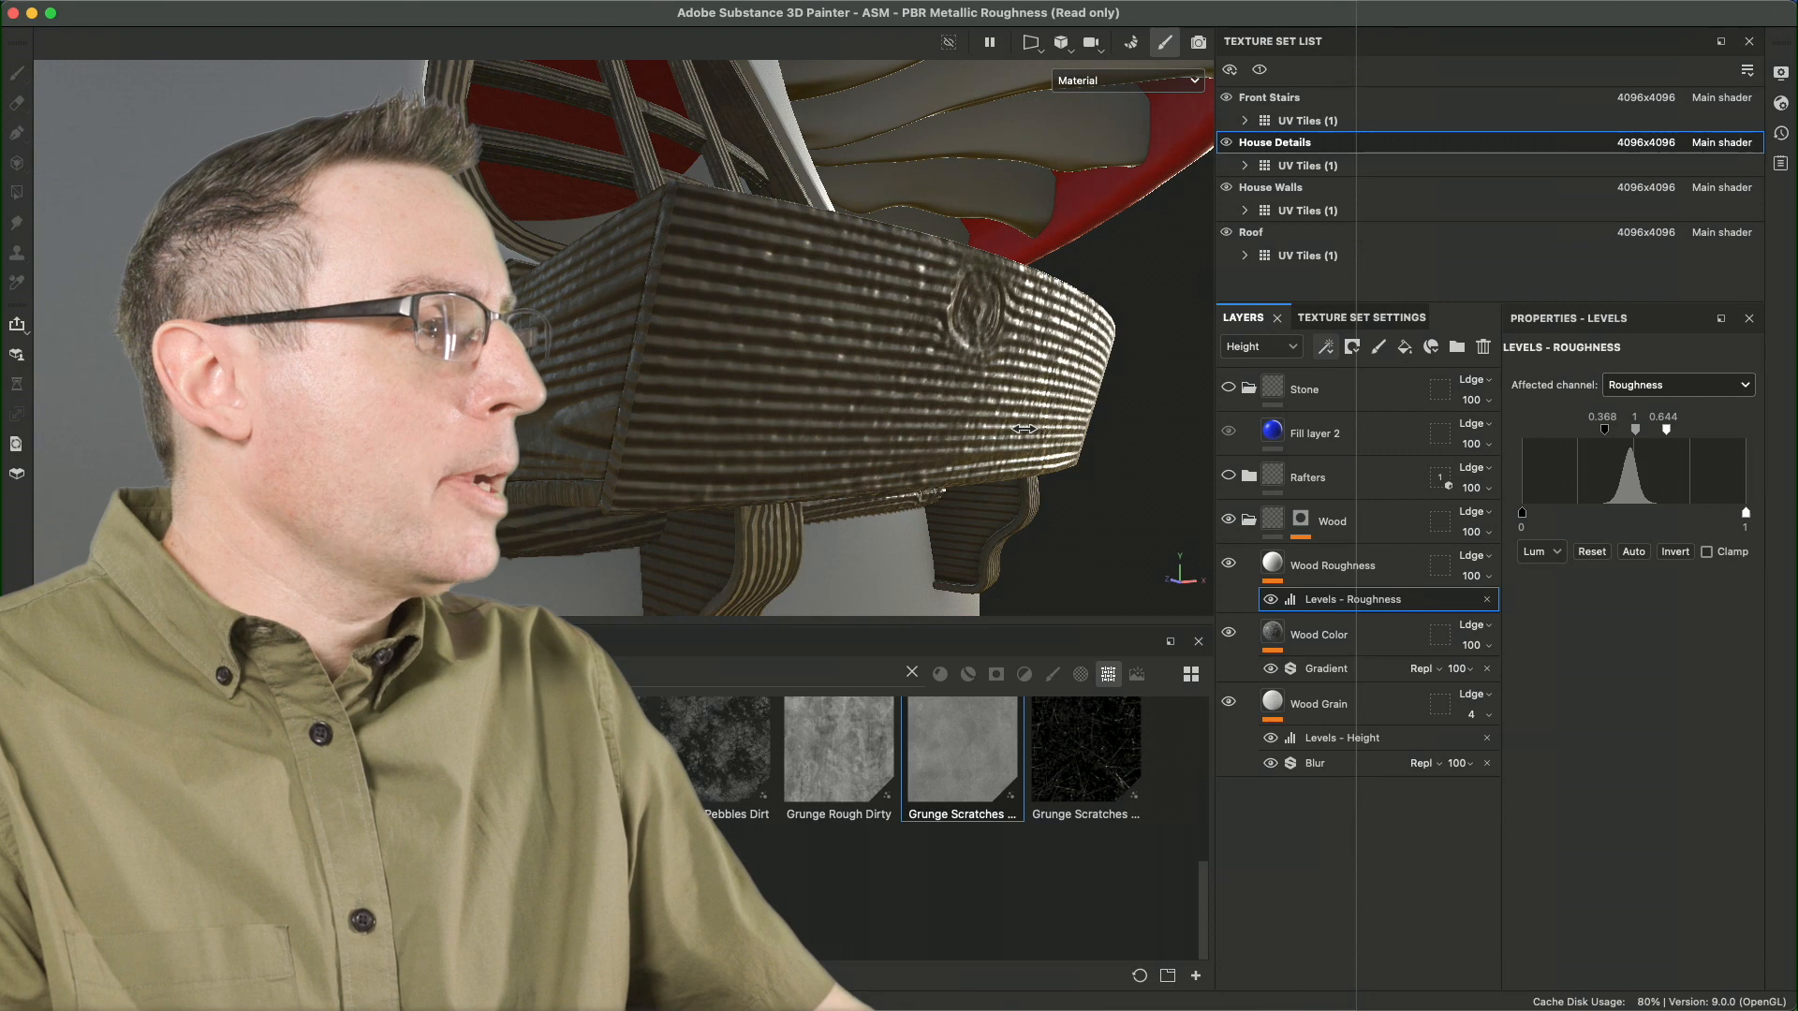
Step: Set the Wood Roughness layer's tiling to 5 and check the finer shine on the balcony and window frame
left_click(1302, 566)
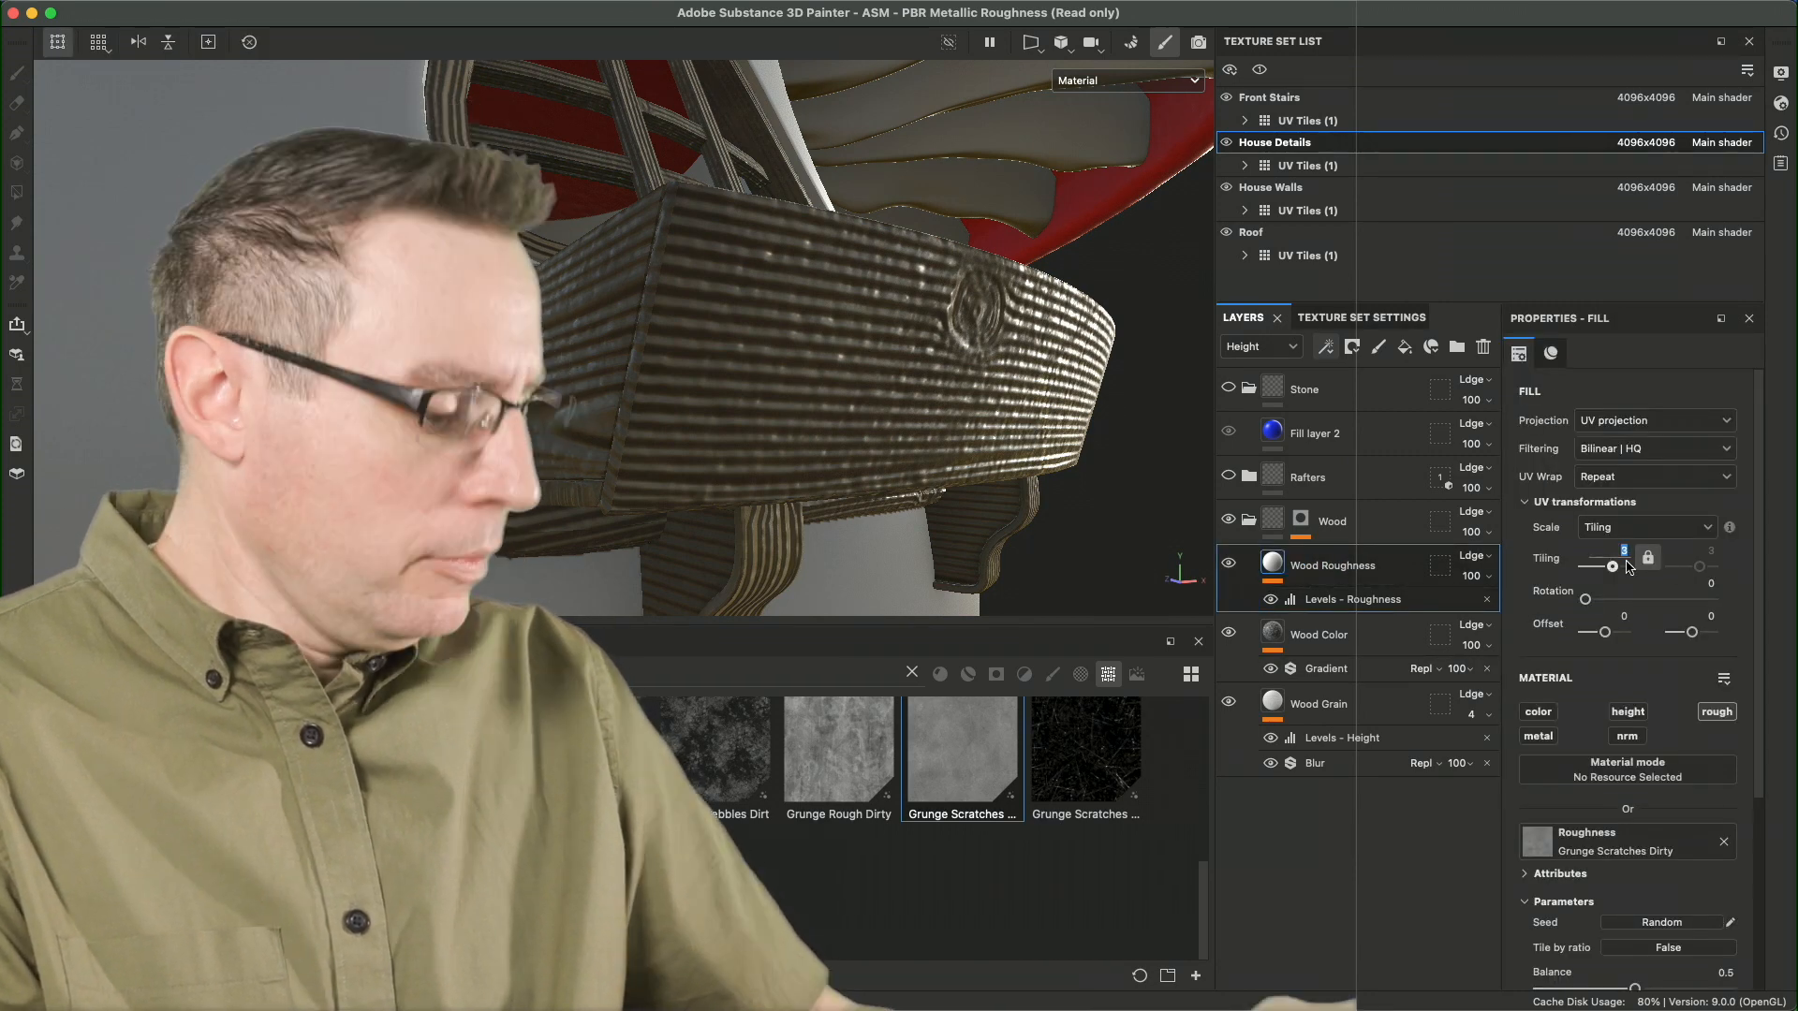
type("5")
key("Return")
right_click_drag(1008, 412, 929, 391, "shift")
left_click_drag(1008, 382, 876, 384, "alt")
right_click_drag(876, 384, 924, 385, "shift")
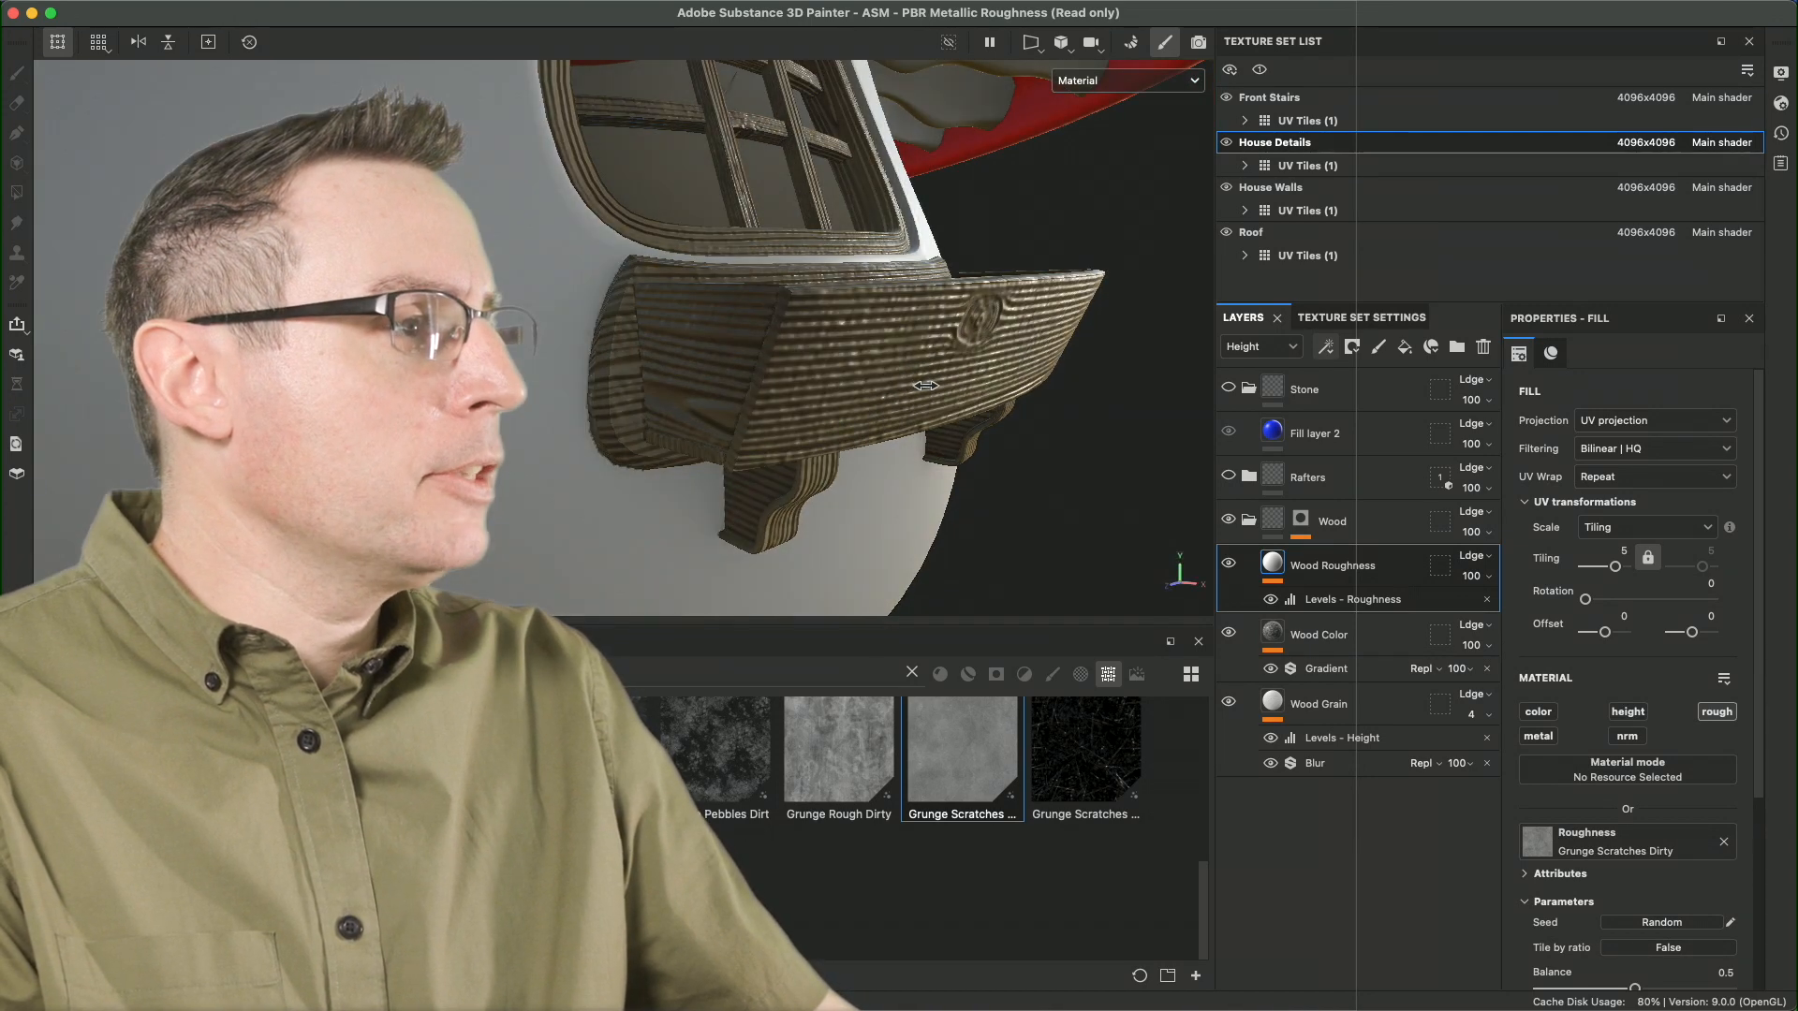
left_click_drag(924, 385, 863, 484, "alt")
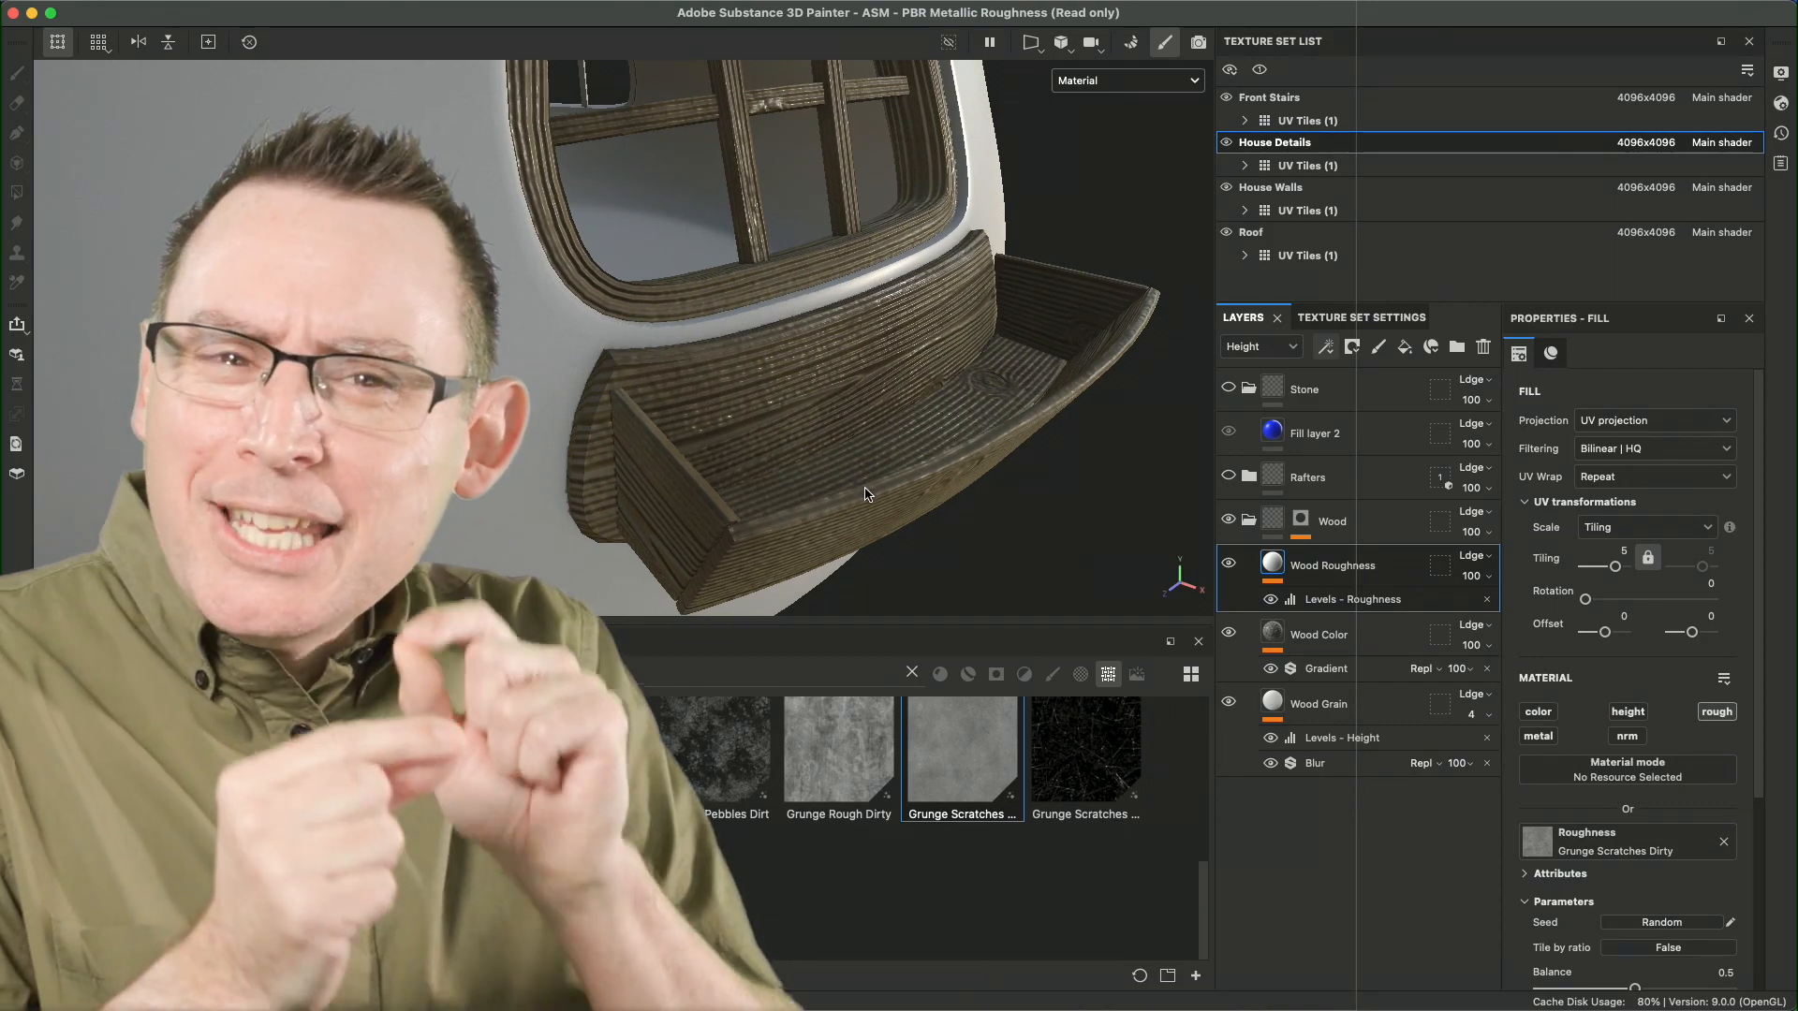